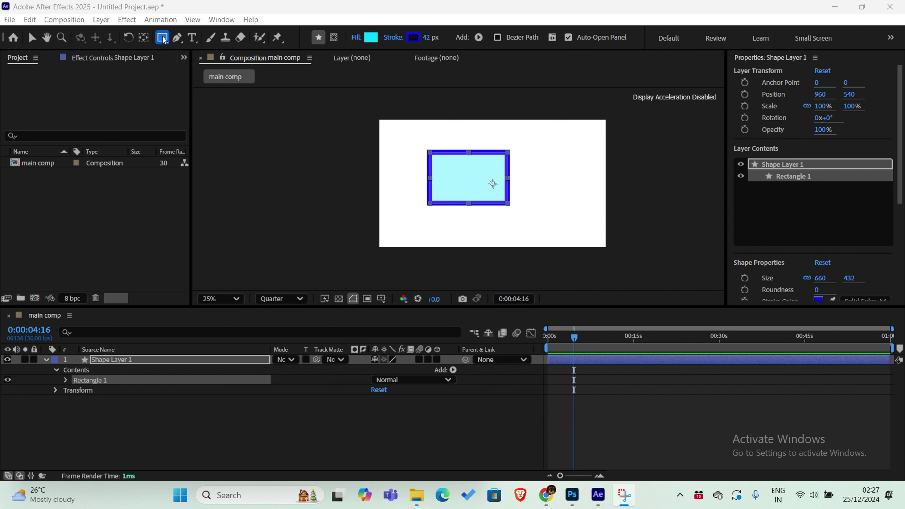
Centre Shape Layer 1's anchor point on the rectangle with the Pan Behind tool
double_click(142, 37)
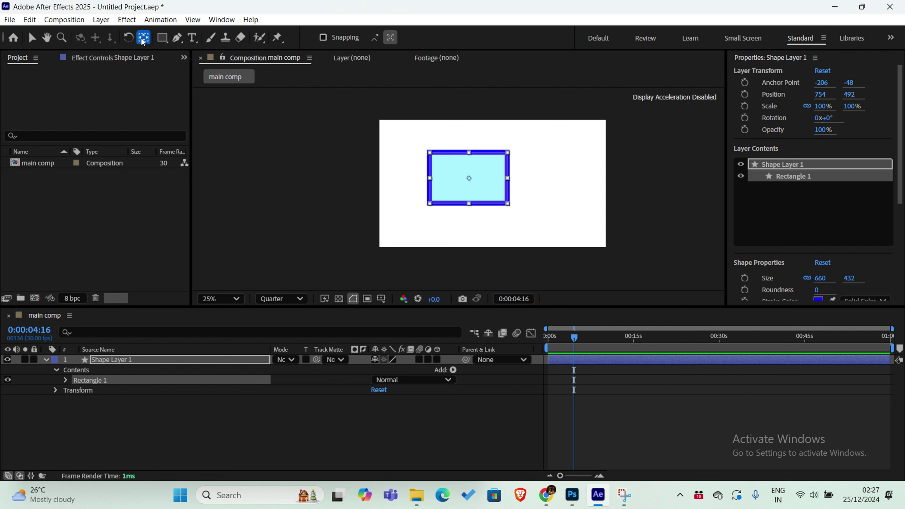
click(465, 178)
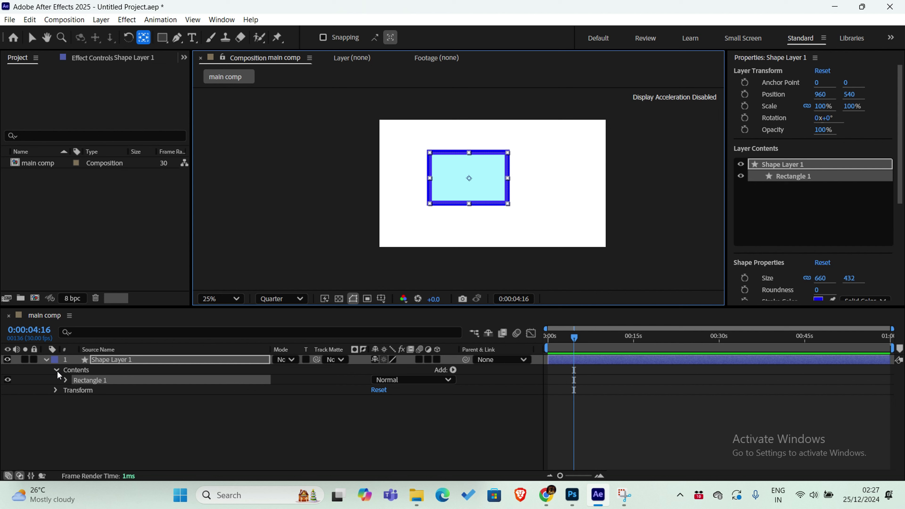
Reveal Shape Layer 1's Rotation property, try rotating the layer about its default anchor point, and undo the rotation
click(87, 359)
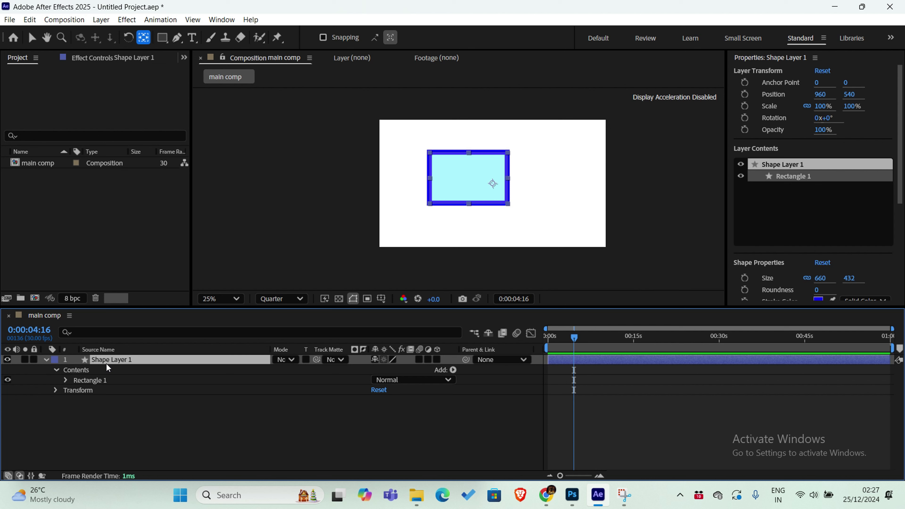
key(r)
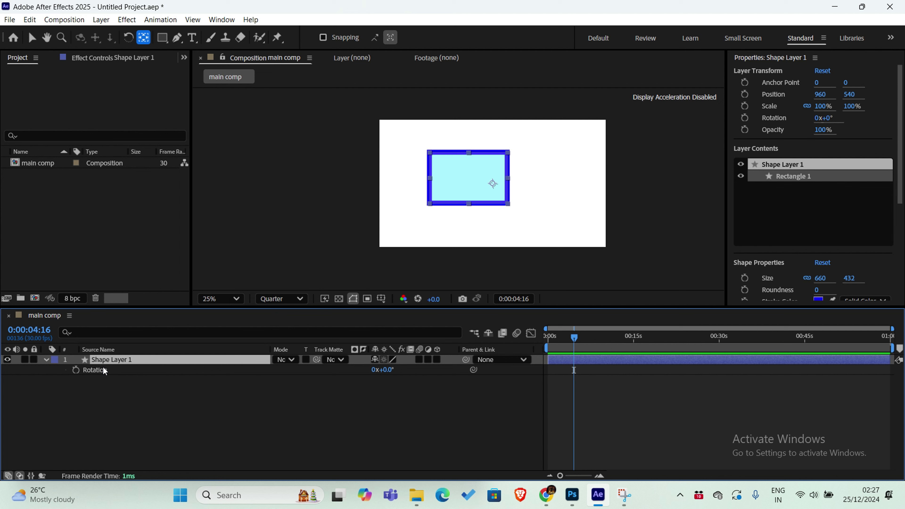
click(103, 370)
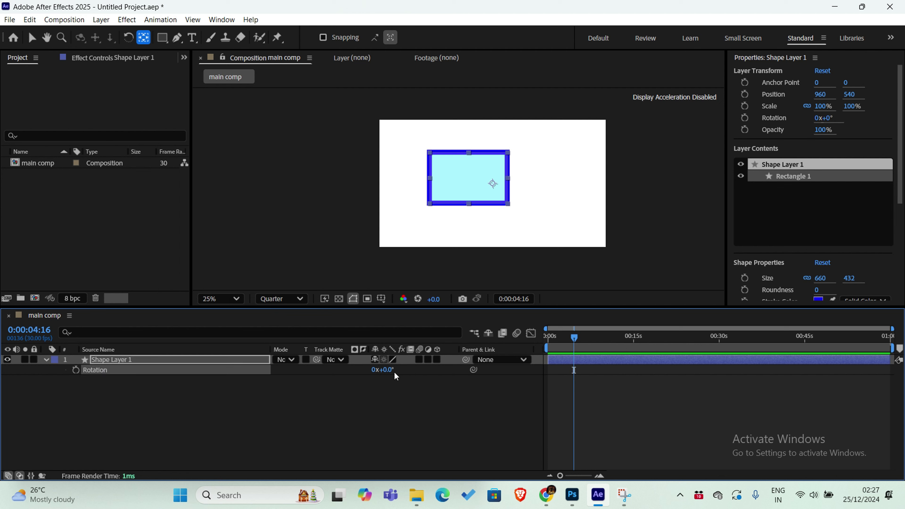
drag(384, 371, 417, 396)
key(ctrl+z)
Move the anchor point to about the rectangle's centre, try rotating the layer to -37°, and undo the rotation
click(473, 177)
key(ctrl+alt+Home)
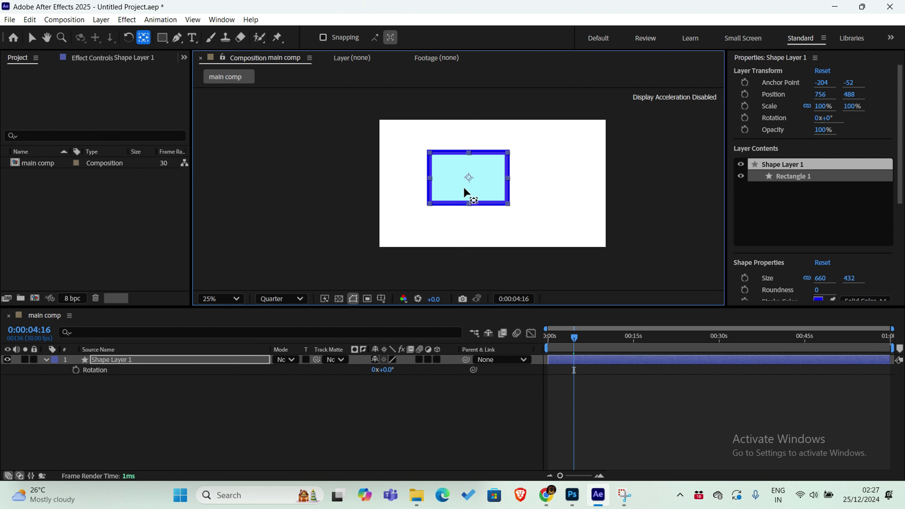
mouse_move(385, 371)
mouse_down()
mouse_move(371, 378)
mouse_move(380, 383)
mouse_up()
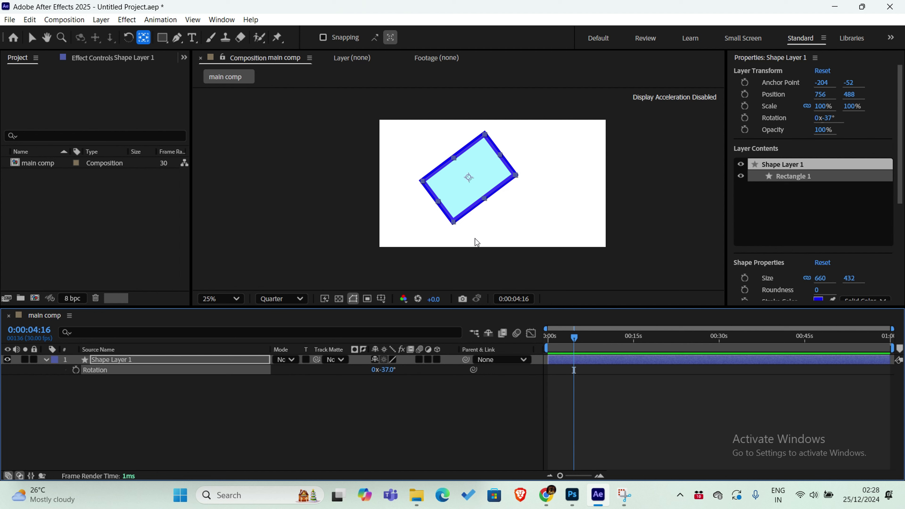
key(ctrl+z)
Move the anchor point to the rectangle's lower-left corner and try rotating the layer about it
drag(468, 174, 429, 200)
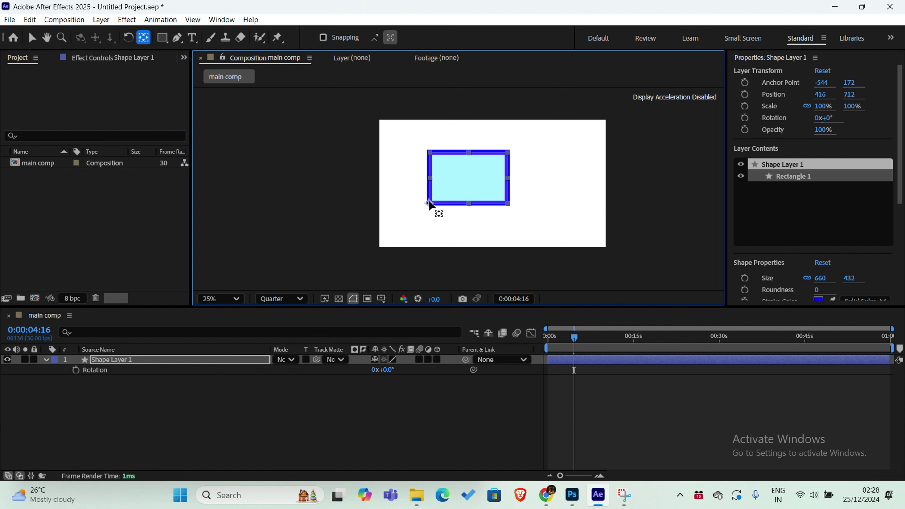
drag(387, 371, 406, 390)
click(206, 360)
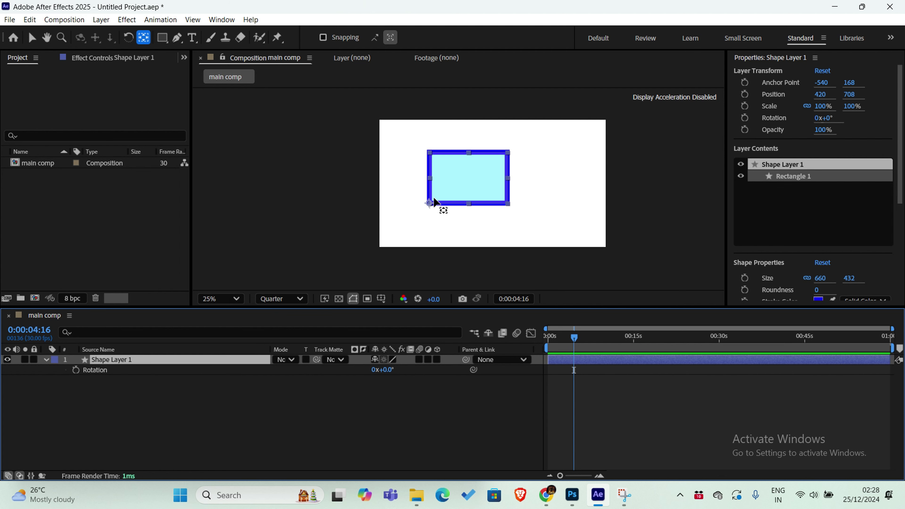
Move the anchor point from the lower-left corner back to the rectangle's exact centre
drag(429, 202, 470, 181)
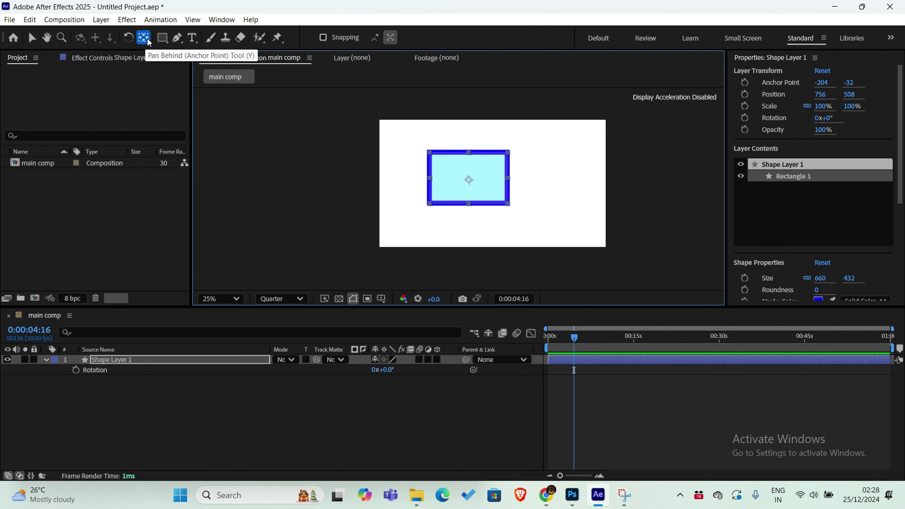
drag(472, 182, 472, 180)
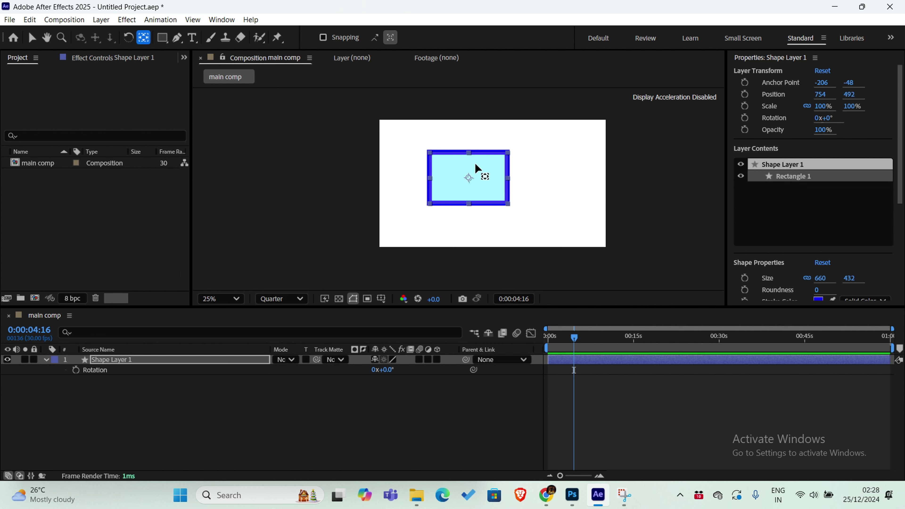
Expand Shape Layer 1's contents down to the properties of Rectangle Path 1
click(46, 359)
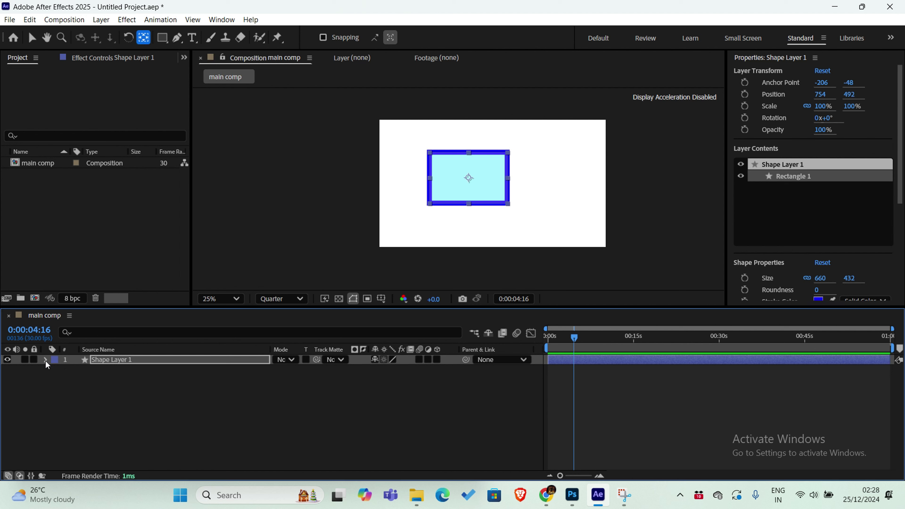
click(45, 359)
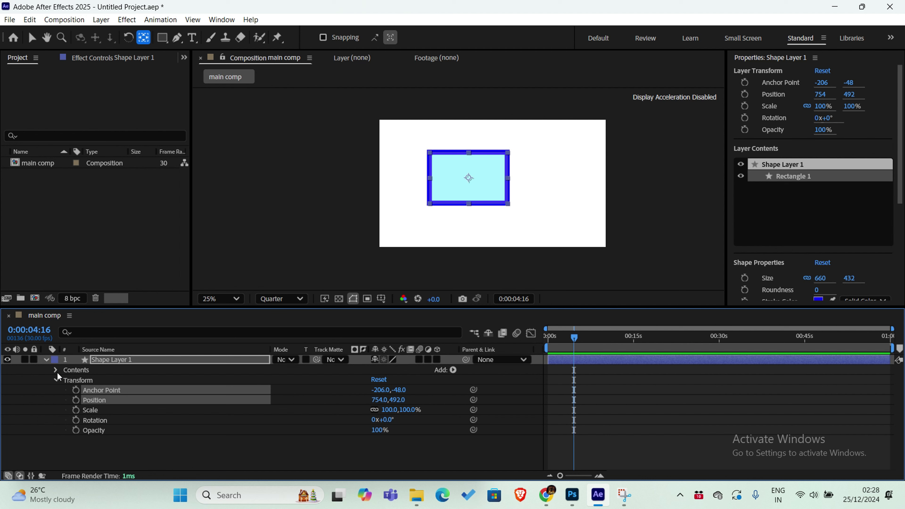
click(56, 370)
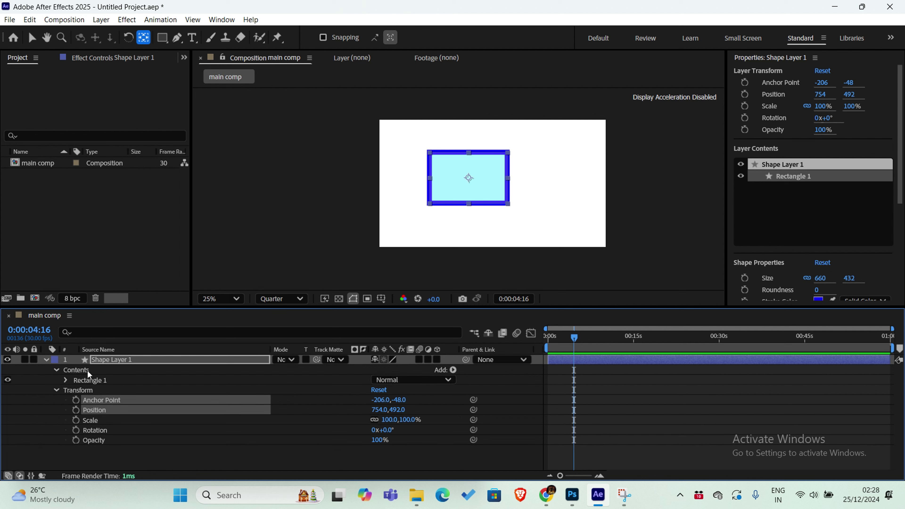
click(66, 381)
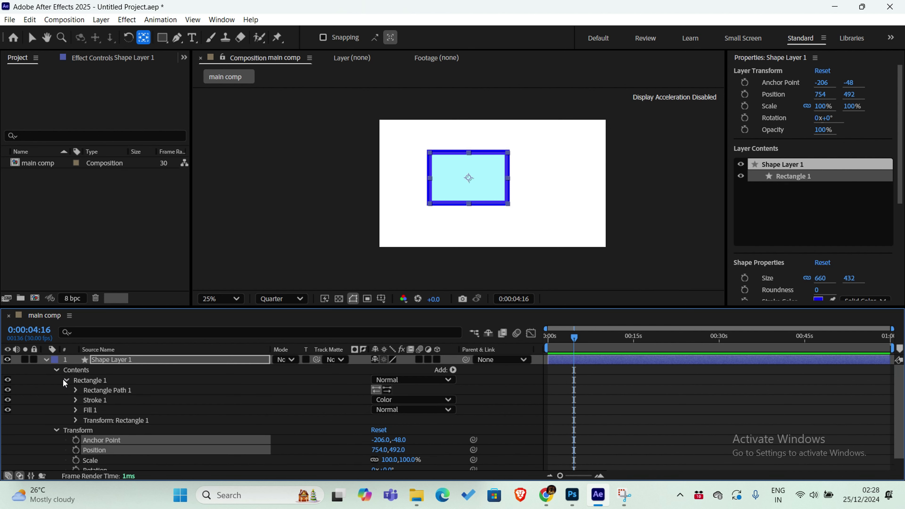
click(110, 390)
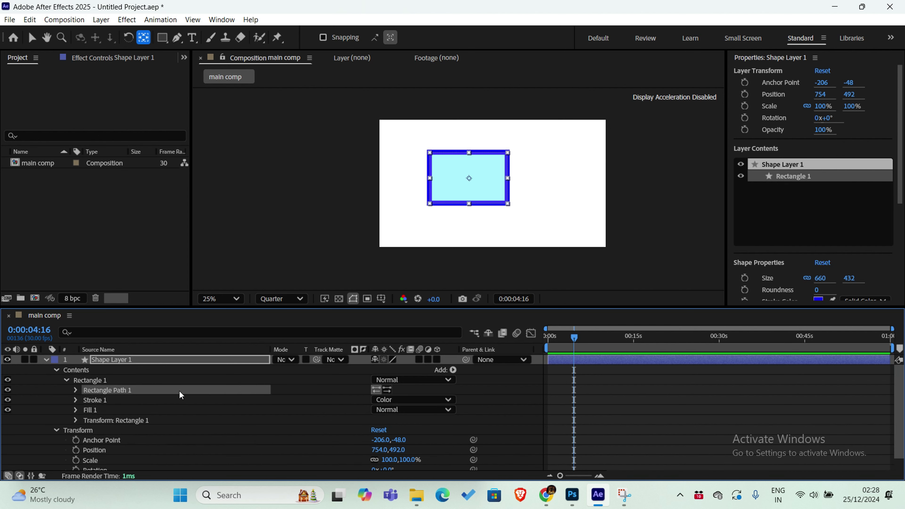
click(75, 390)
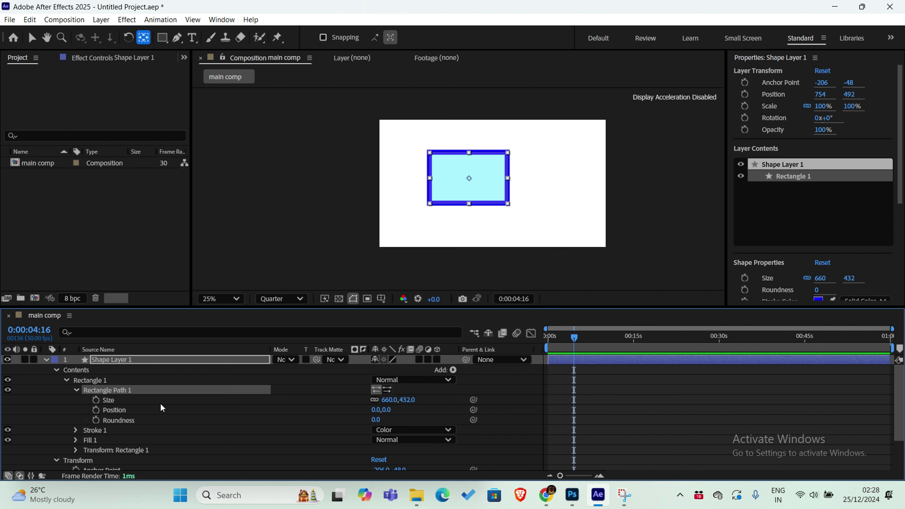
Scale Rectangle Path 1's size proportionally to 601.9 by 394
click(112, 400)
click(116, 410)
click(119, 421)
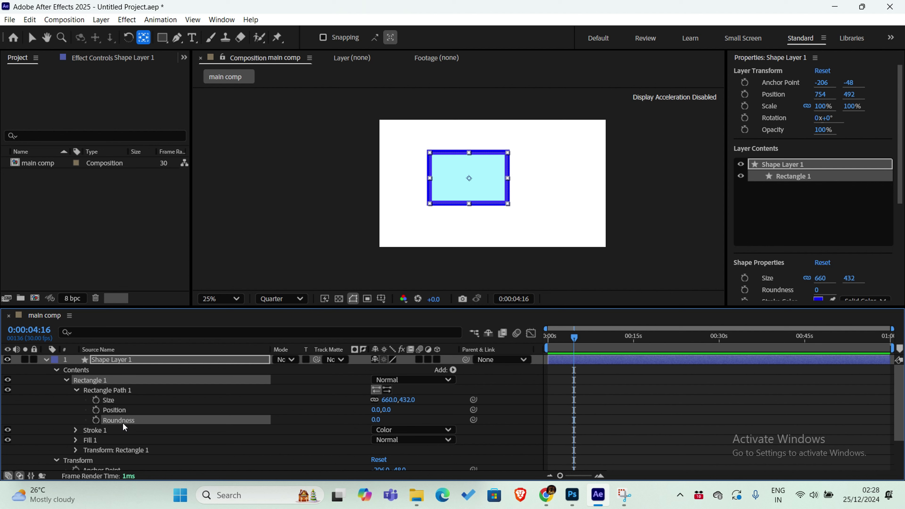
click(115, 402)
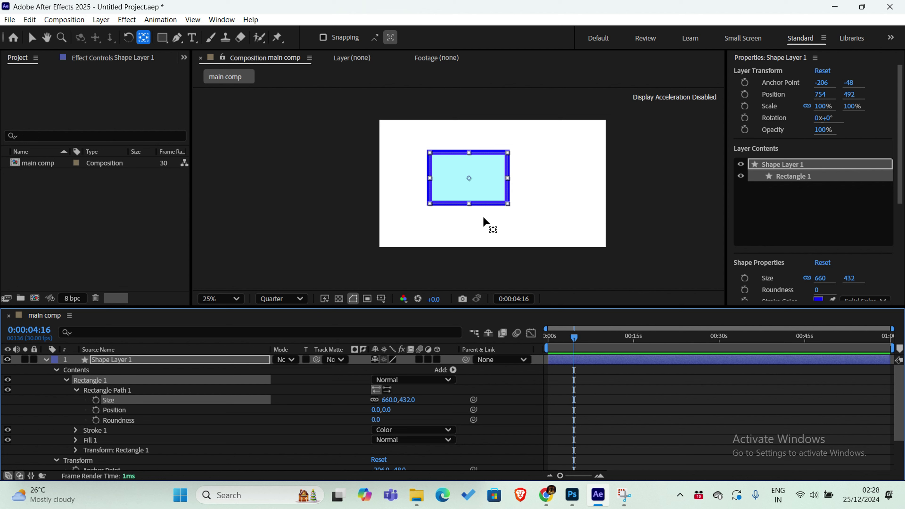
drag(408, 404, 376, 406)
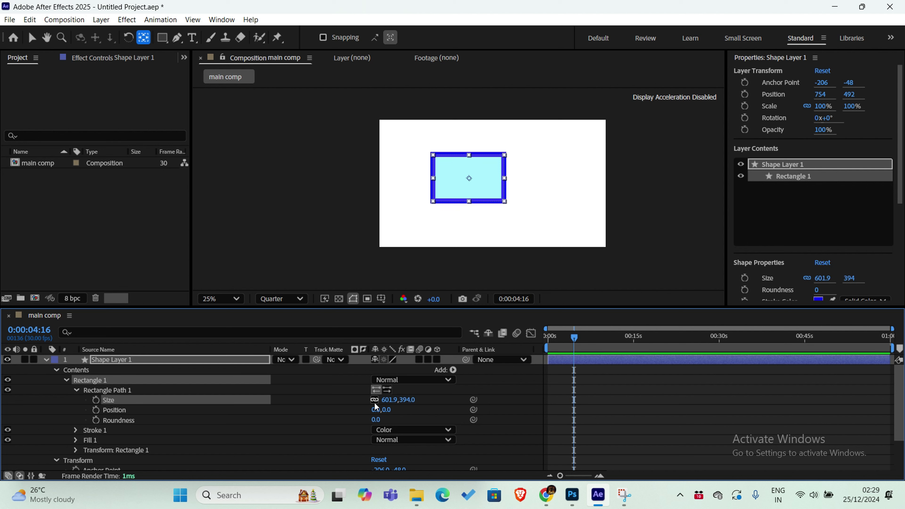
Unlink the size proportions of Rectangle Path 1 and set its size to 573.9 by 463
click(372, 399)
click(409, 400)
text(515)
key(Return)
drag(483, 400, 452, 400)
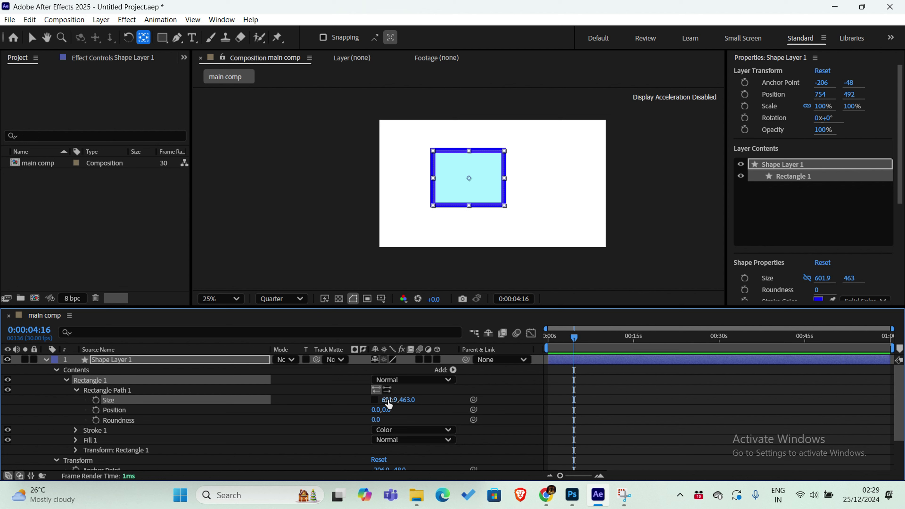
drag(388, 404, 376, 405)
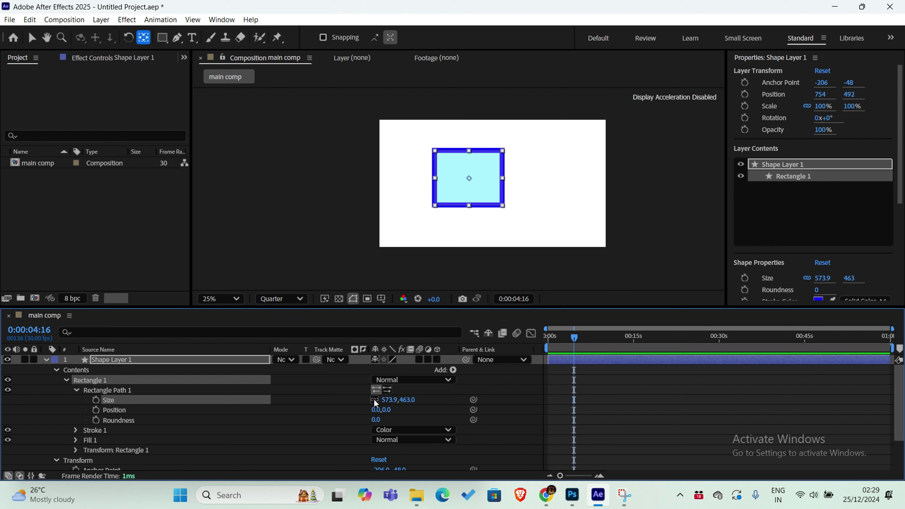
Relink the size proportions of Rectangle Path 1 and scale it to 612.4 by 494
click(374, 400)
drag(403, 400, 432, 405)
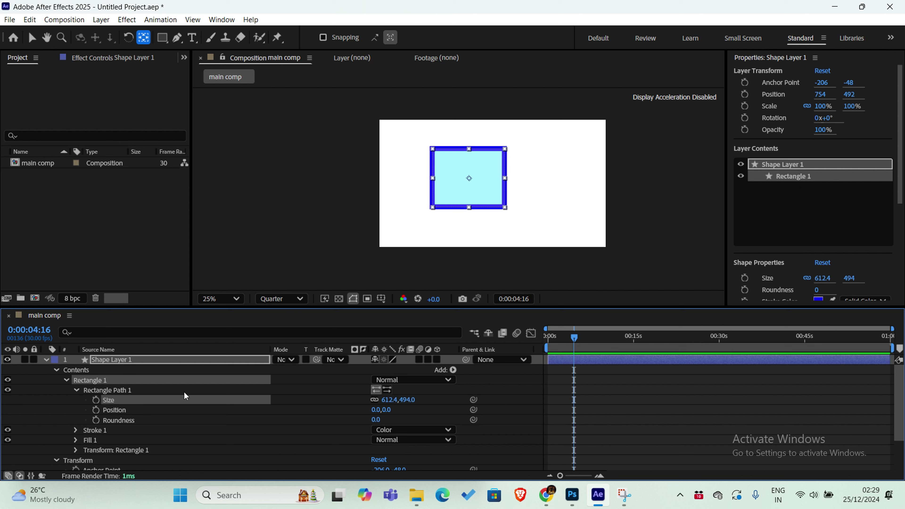
Try shifting Rectangle Path 1's horizontal position and undo the move
click(116, 408)
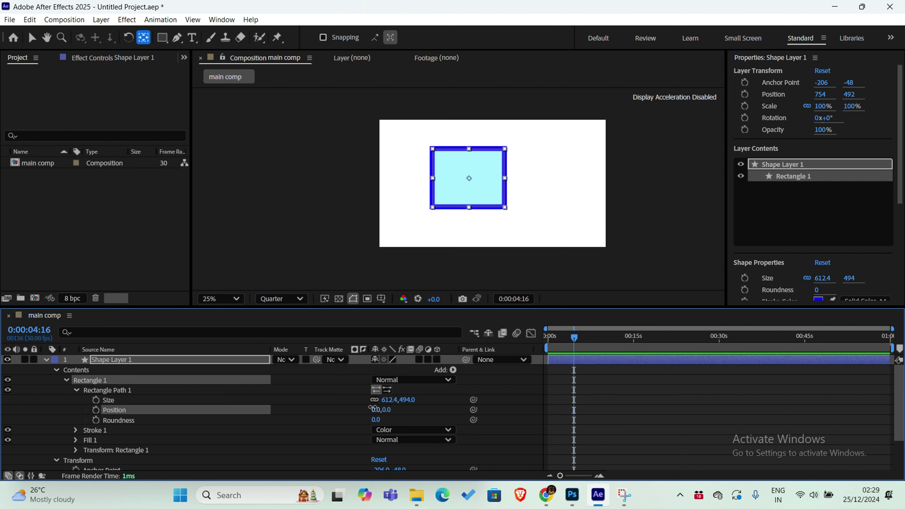
drag(375, 409, 504, 417)
key(ctrl+z)
key(ctrl+z)
Try increasing the corner roundness of Rectangle Path 1
click(134, 420)
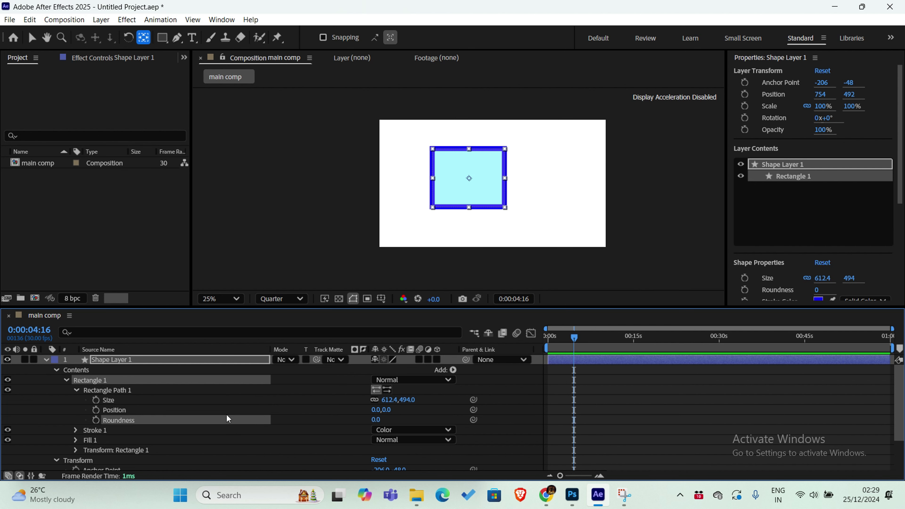
key(slash)
scroll(431, 149, down, 1)
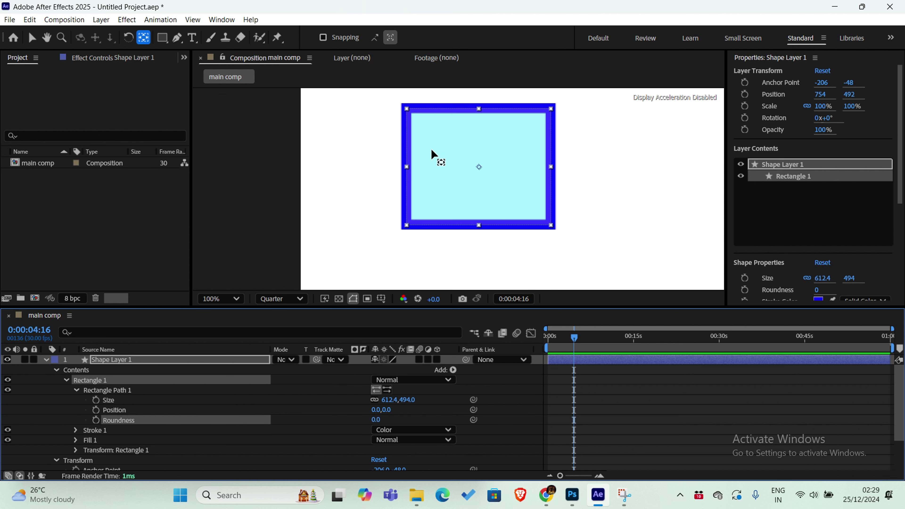
scroll(431, 148, up, 1)
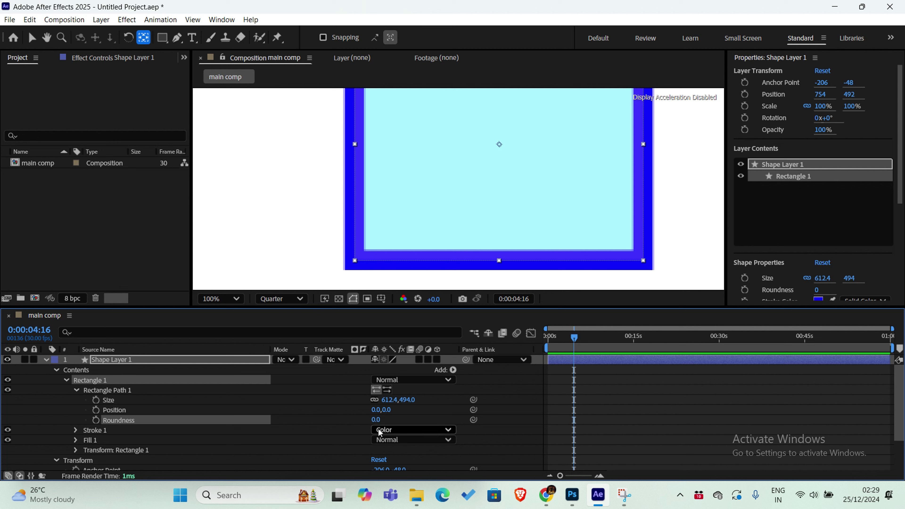
drag(376, 419, 446, 428)
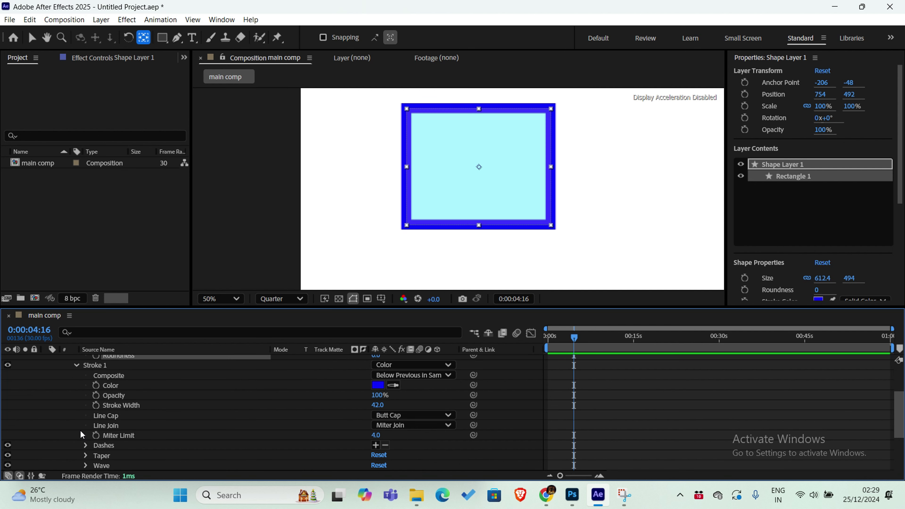
Try other colours for Stroke 1 of the rectangle
click(382, 390)
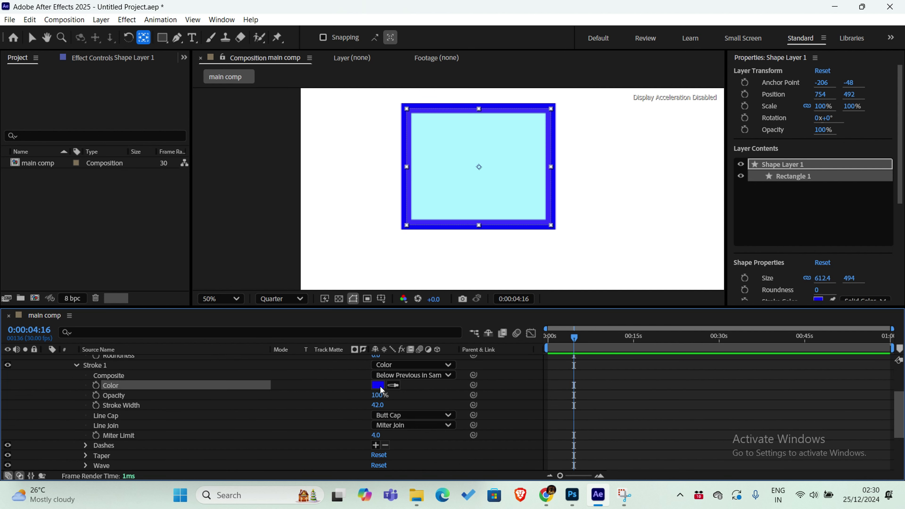
drag(717, 260, 719, 236)
drag(719, 237, 718, 303)
Try changing Stroke 1's opacity and stroke width
click(142, 399)
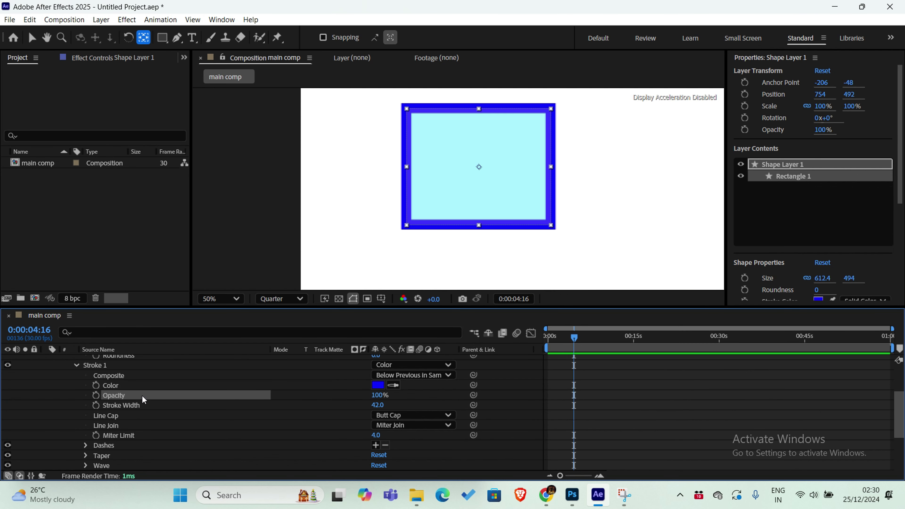
drag(374, 396, 519, 397)
click(162, 405)
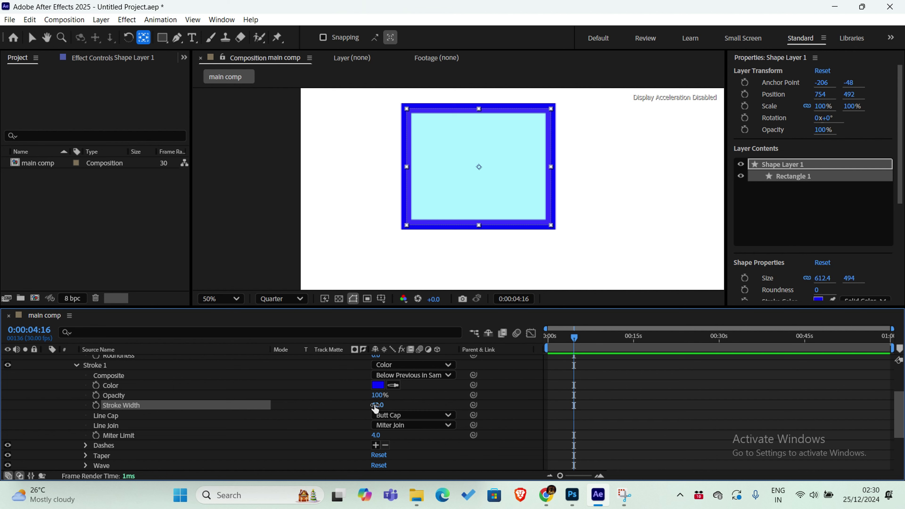
drag(373, 407, 380, 412)
Reveal Fill 1's properties and try a different fill colour for the rectangle
scroll(93, 403, down, 3)
click(95, 398)
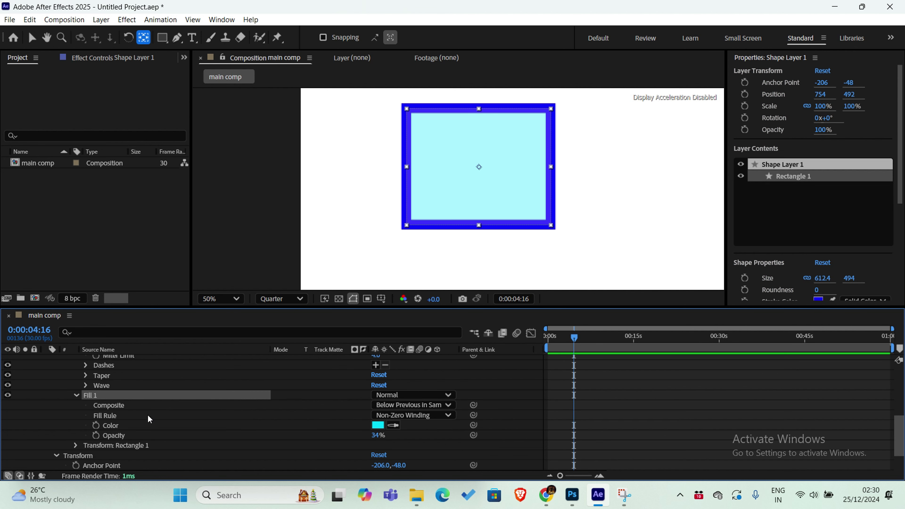
click(122, 427)
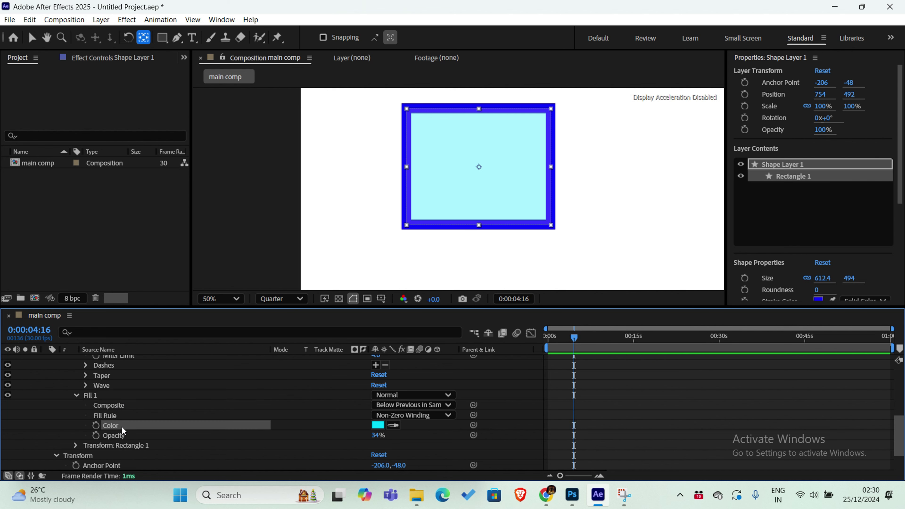
click(378, 426)
drag(715, 260, 710, 295)
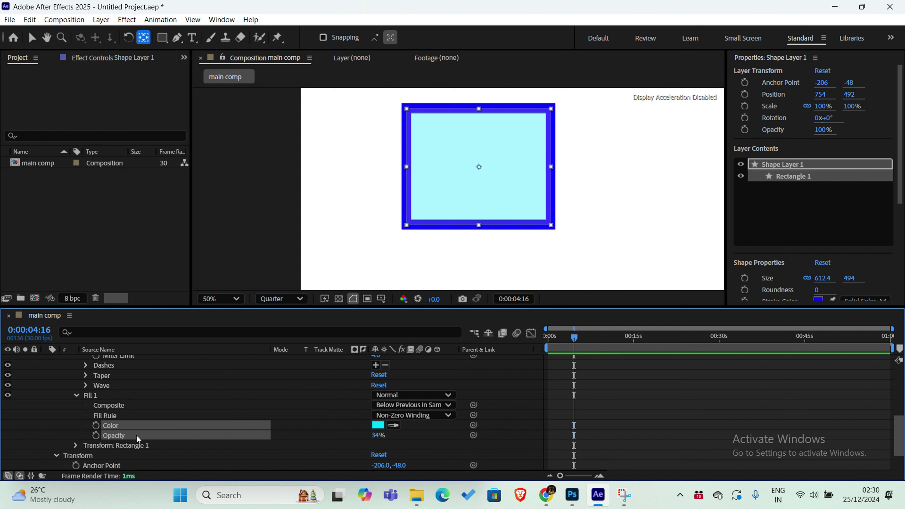
Set the opacity of Fill 1 in Rectangle 1 to 100%
click(136, 435)
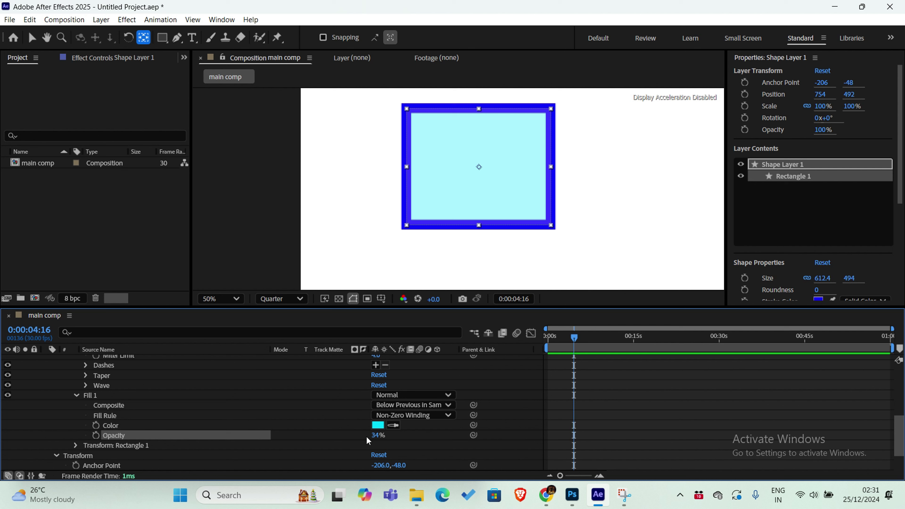
drag(374, 435, 646, 429)
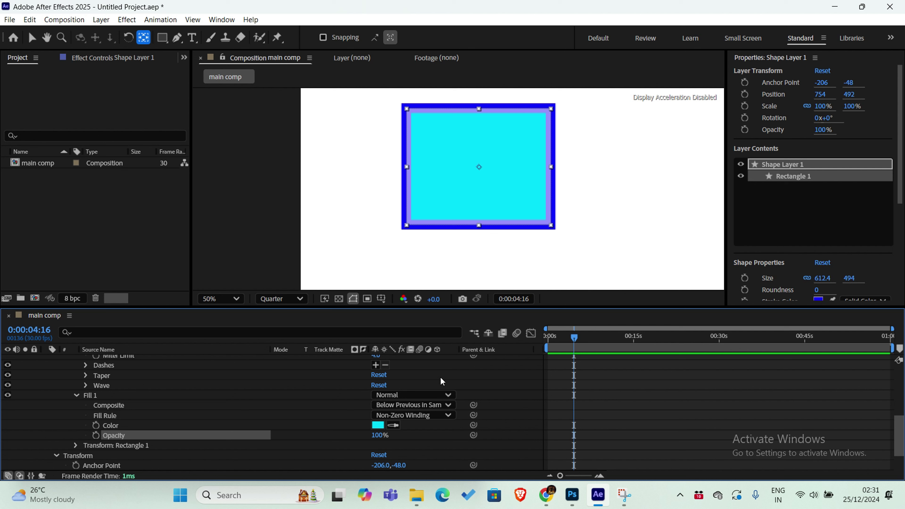
click(453, 236)
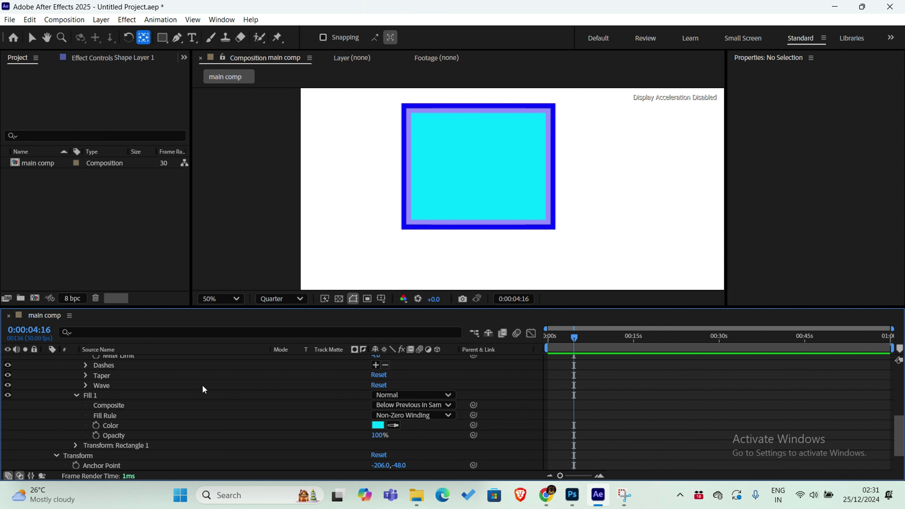
Set the blending mode of Stroke 1 in Rectangle 1 to Normal
click(123, 427)
scroll(123, 421, up, 3)
click(141, 384)
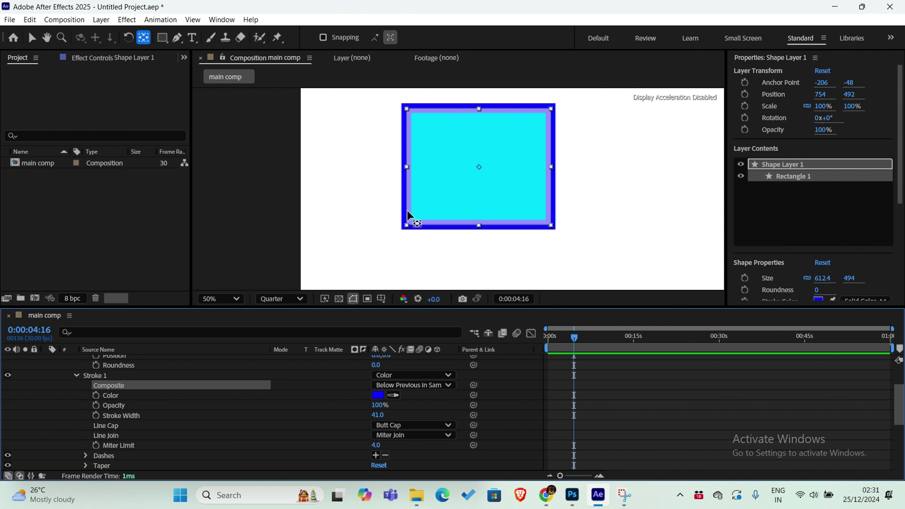
scroll(406, 221, up, 1)
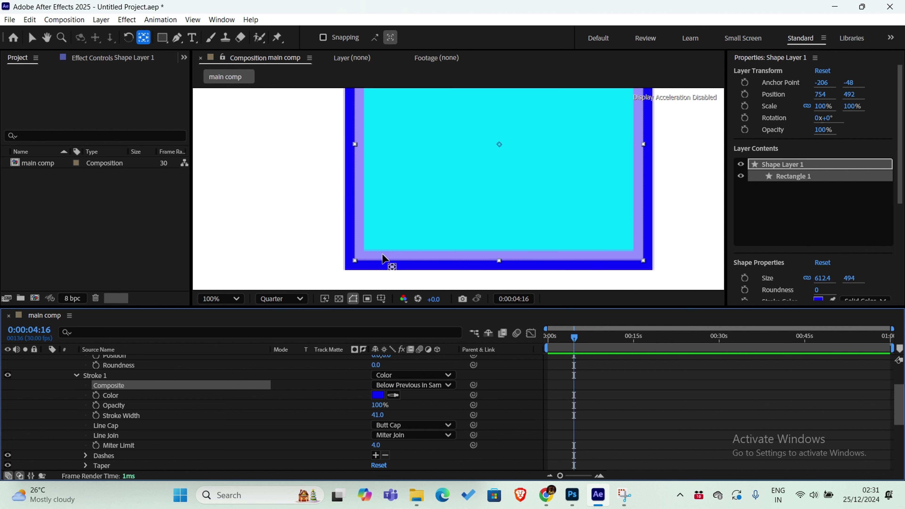
click(391, 375)
click(404, 55)
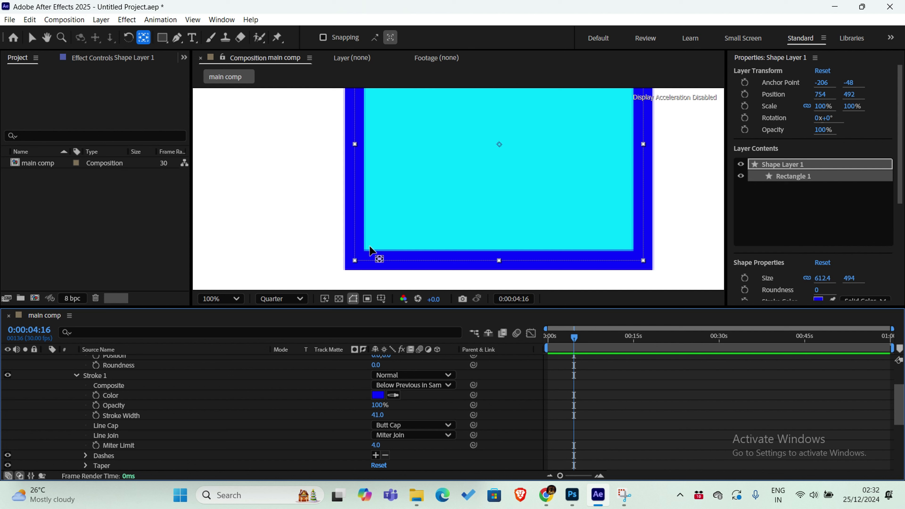
Try the composition preview at Full resolution and return it to Quarter
click(273, 299)
click(277, 336)
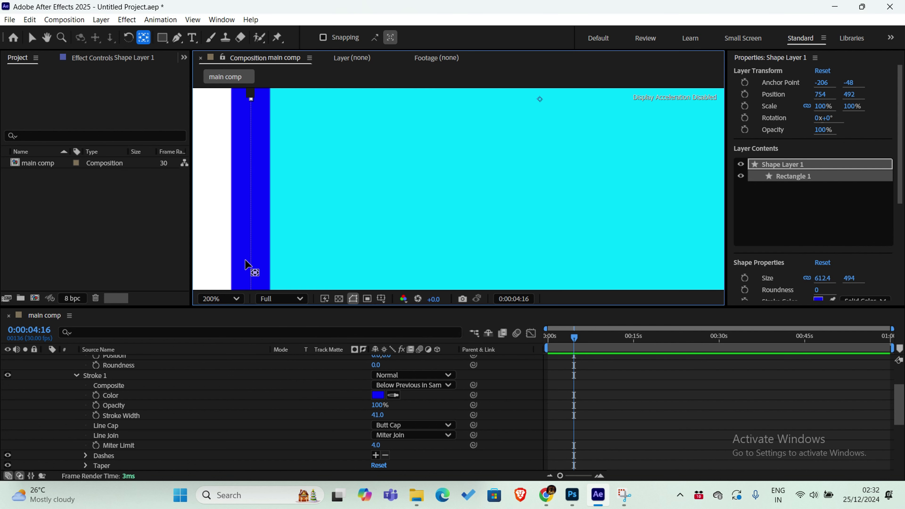
click(273, 299)
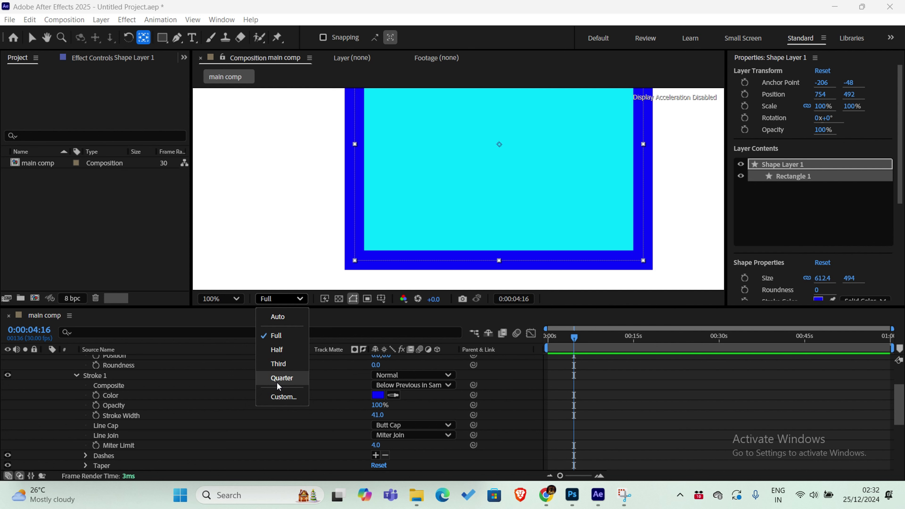
click(282, 378)
scroll(359, 218, down, 4)
scroll(513, 397, down, 5)
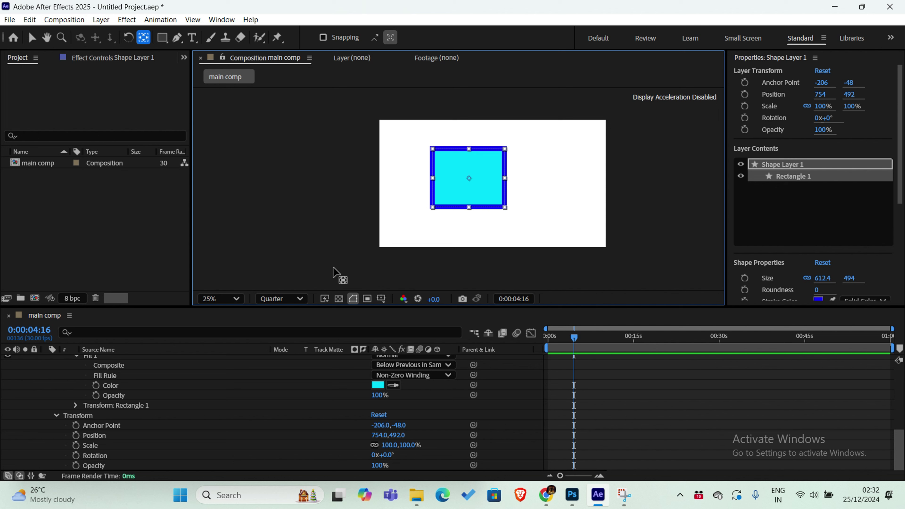
click(277, 299)
click(285, 385)
click(279, 299)
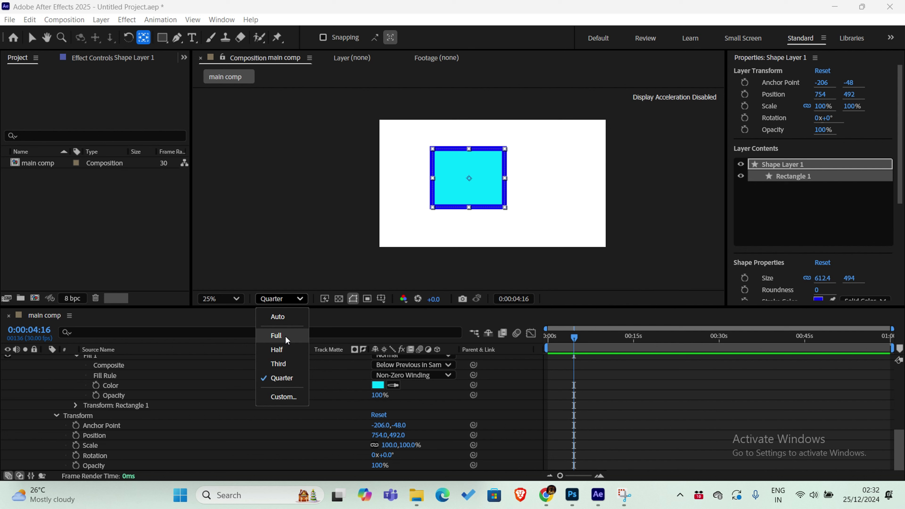
click(281, 378)
Reveal the Transform: Rectangle 1 properties and examine them alongside the layer's own Transform properties
click(100, 426)
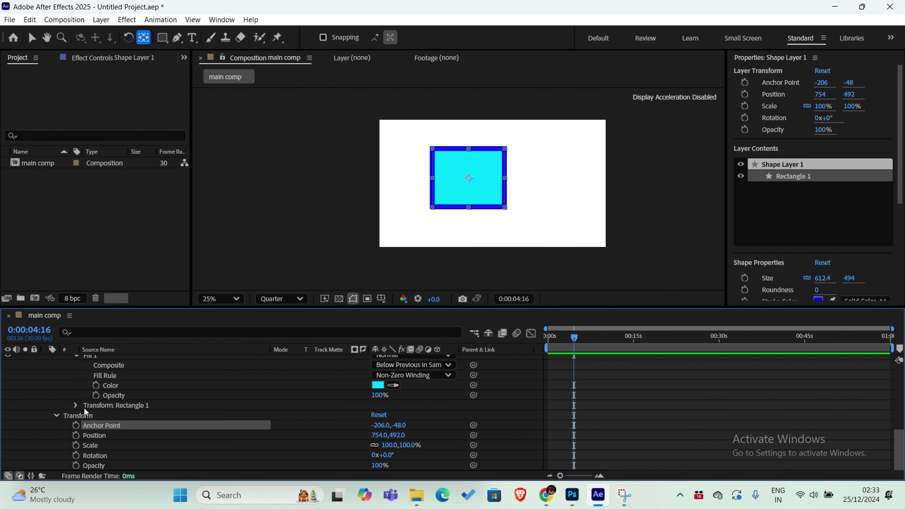
click(76, 405)
click(125, 395)
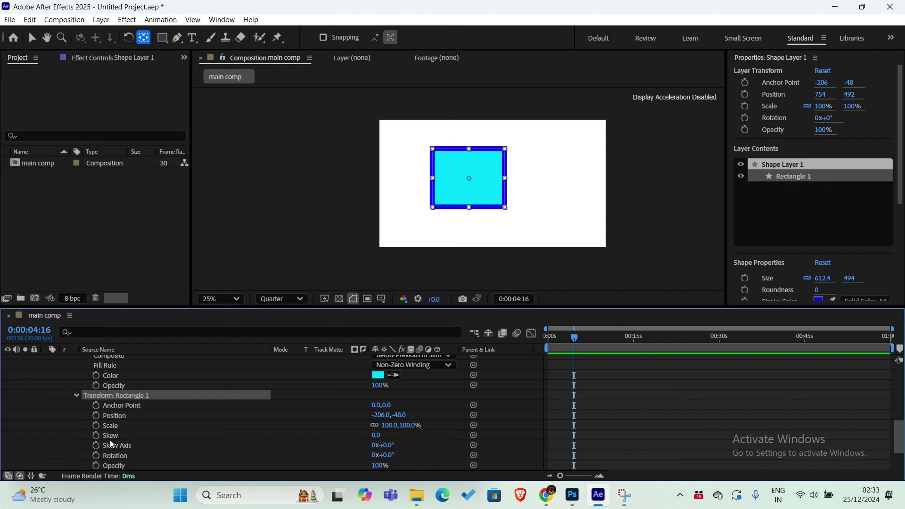
scroll(128, 455, down, 1)
click(130, 443)
scroll(130, 444, down, 1)
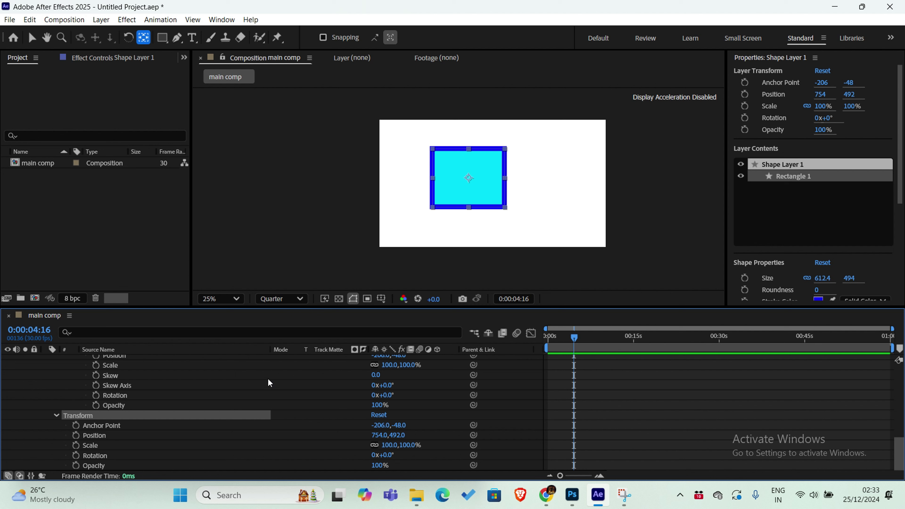
scroll(128, 426, up, 1)
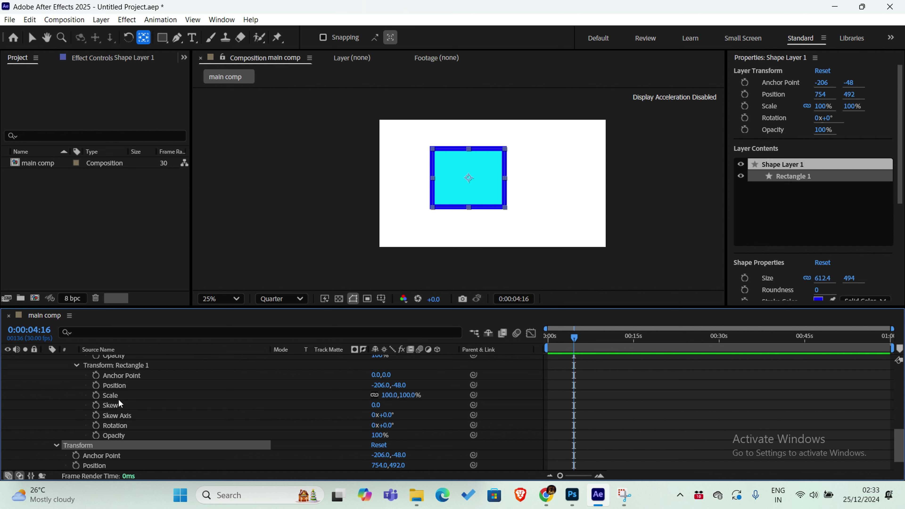
scroll(116, 442, down, 1)
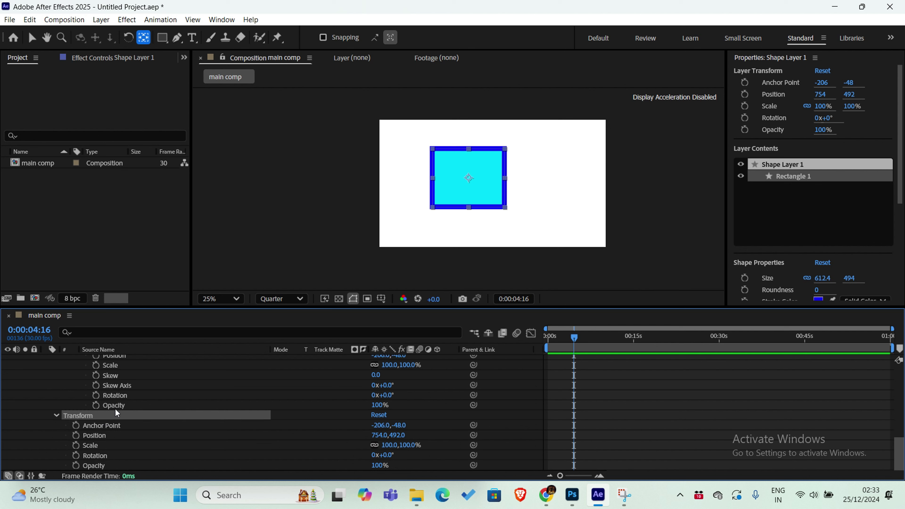
scroll(115, 408, up, 8)
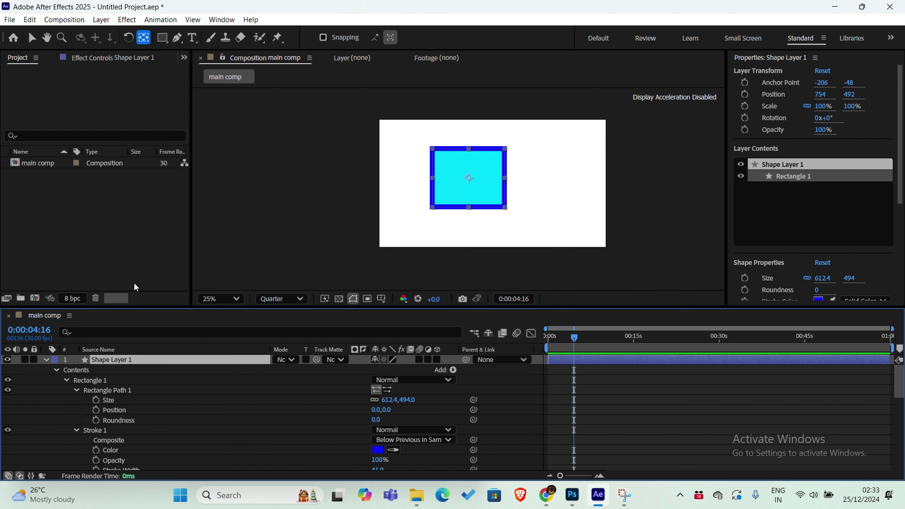
Draw two more rectangles in Shape Layer 1, about 600 by 528 px and 516 by 556 px, overlapping the original
click(163, 39)
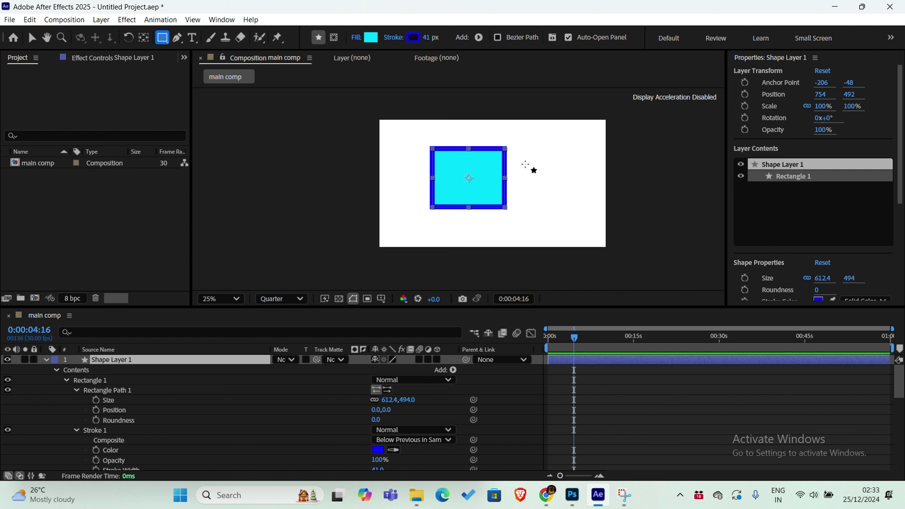
mouse_move(537, 160)
mouse_down()
mouse_move(471, 208)
mouse_move(463, 225)
mouse_up()
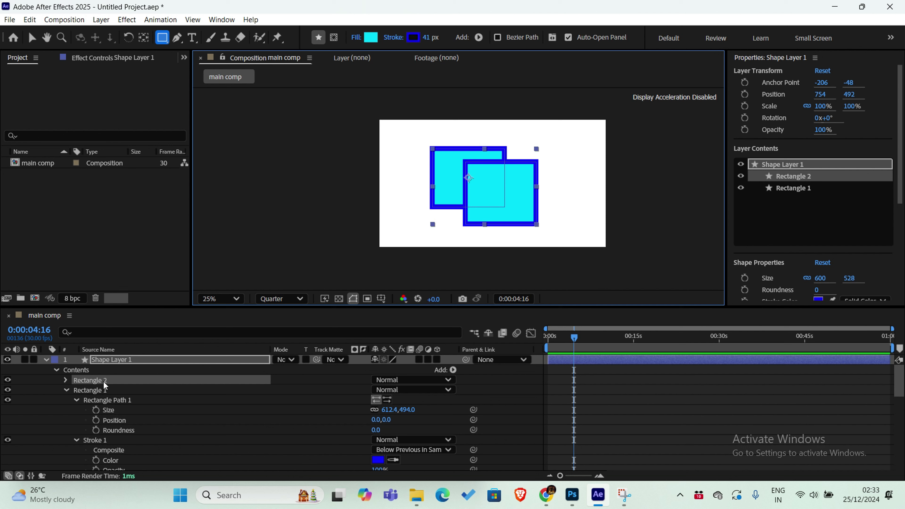
drag(401, 136, 463, 203)
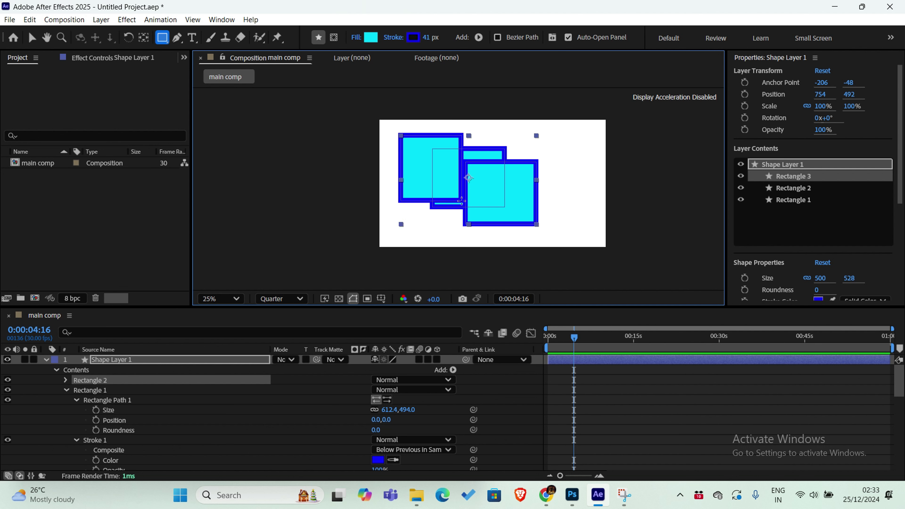
Delete Rectangle 2 and Rectangle 3 from Shape Layer 1
click(112, 390)
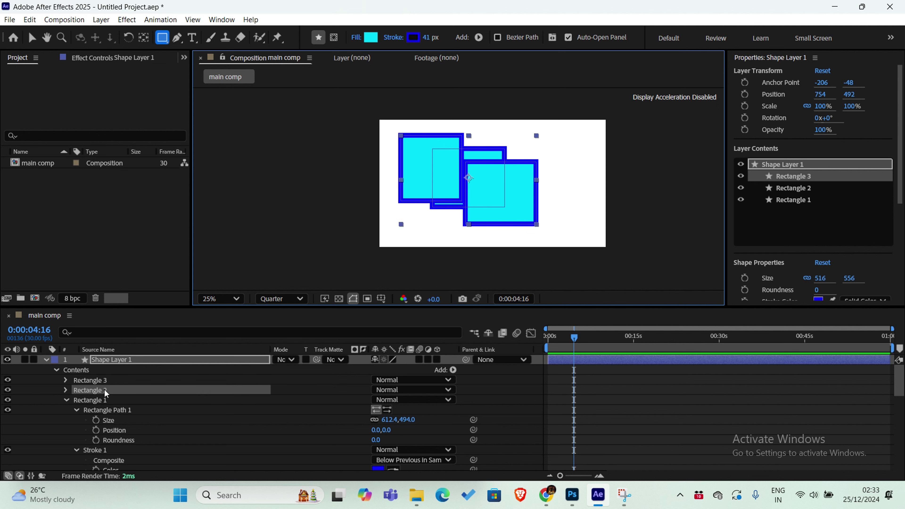
shift+click(103, 383)
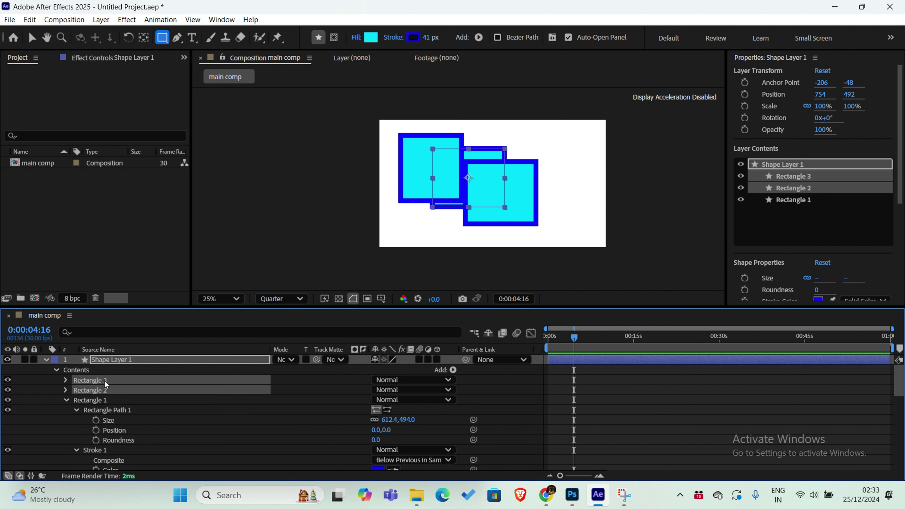
key(Delete)
Try drawing another rectangle of about 540 by 496 px over the original's lower-left part, and undo it
drag(413, 173, 477, 231)
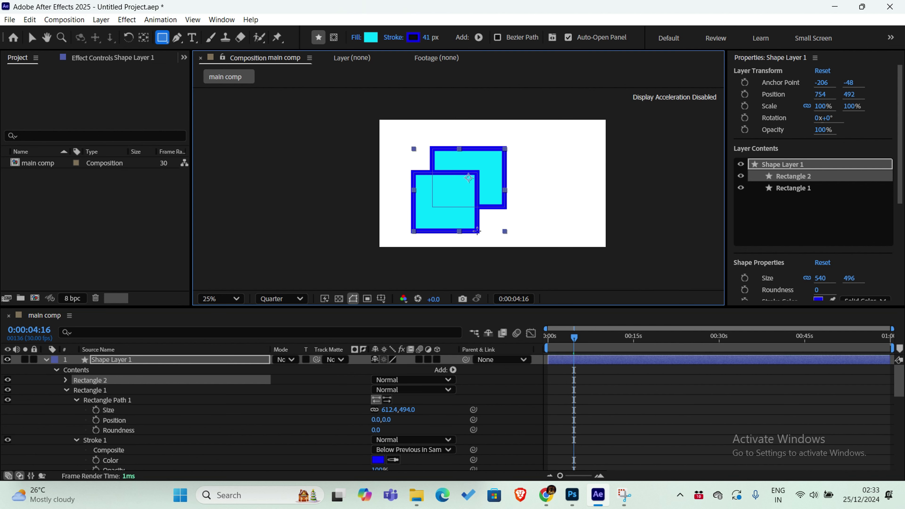
key(ctrl+z)
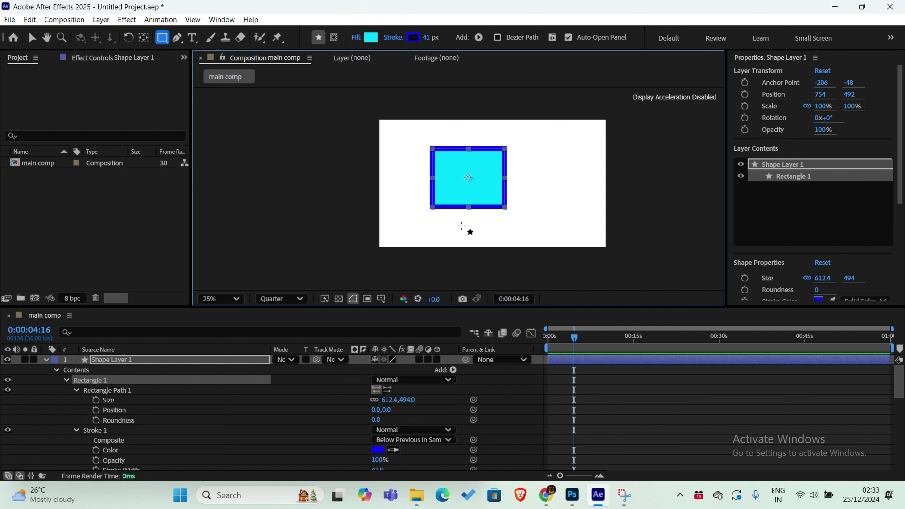
Draw a rectangular mask over the lower-left part of the rectangle and reveal the mask's properties
click(334, 37)
mouse_move(414, 174)
mouse_down()
mouse_move(494, 229)
mouse_move(478, 232)
mouse_up()
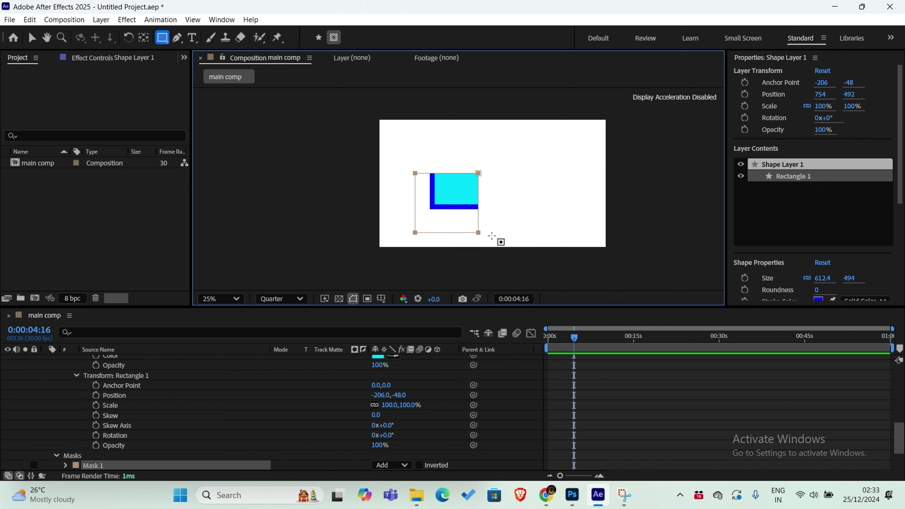
scroll(68, 442, down, 2)
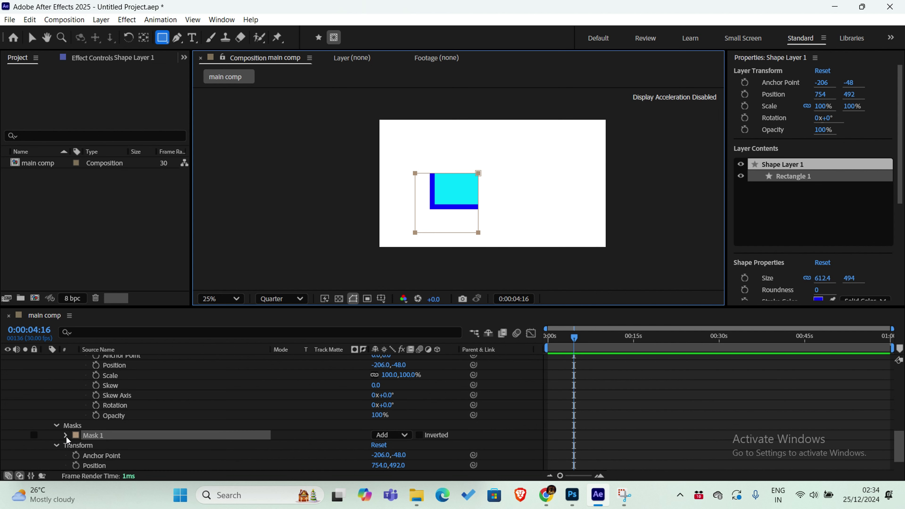
click(65, 435)
click(123, 404)
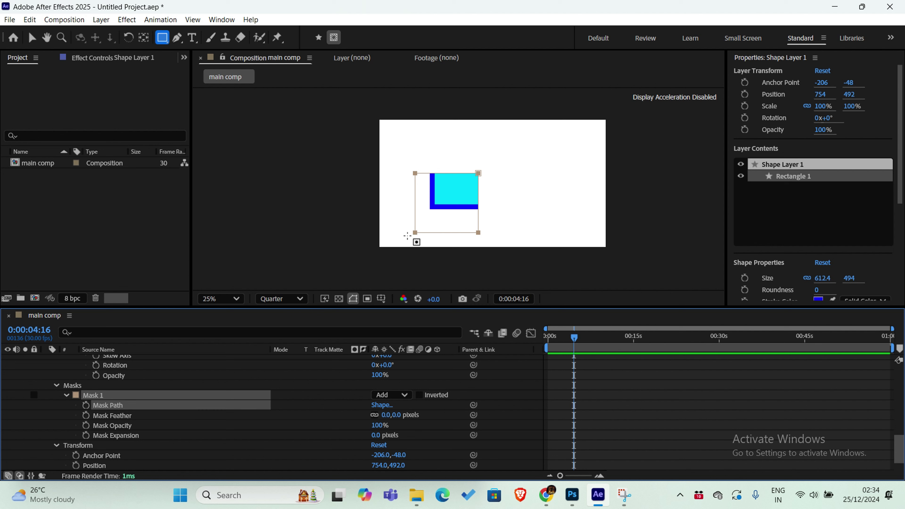
Reshape Mask 1 into an irregular quadrilateral by moving all four of its corner points
click(32, 42)
mouse_move(404, 223)
mouse_down()
mouse_move(426, 245)
mouse_move(435, 229)
mouse_move(417, 226)
mouse_up()
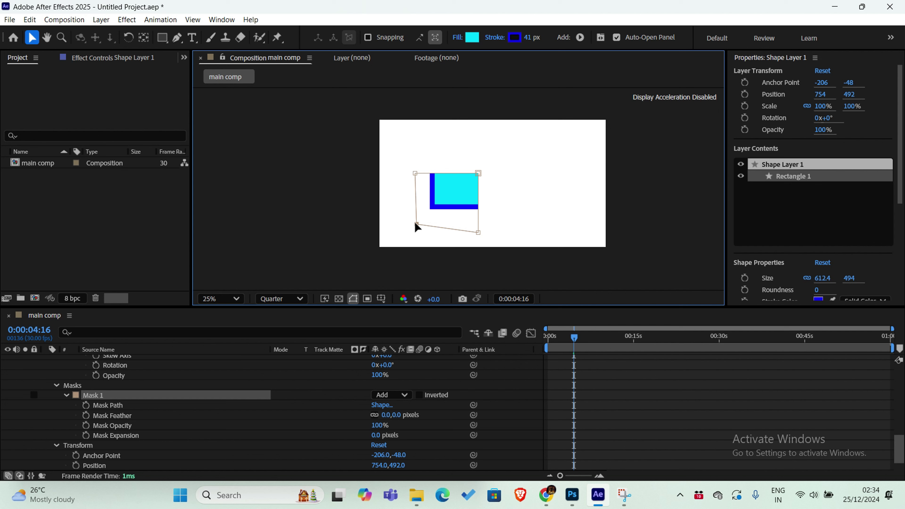
drag(416, 173, 420, 155)
drag(478, 173, 498, 160)
drag(479, 232, 461, 199)
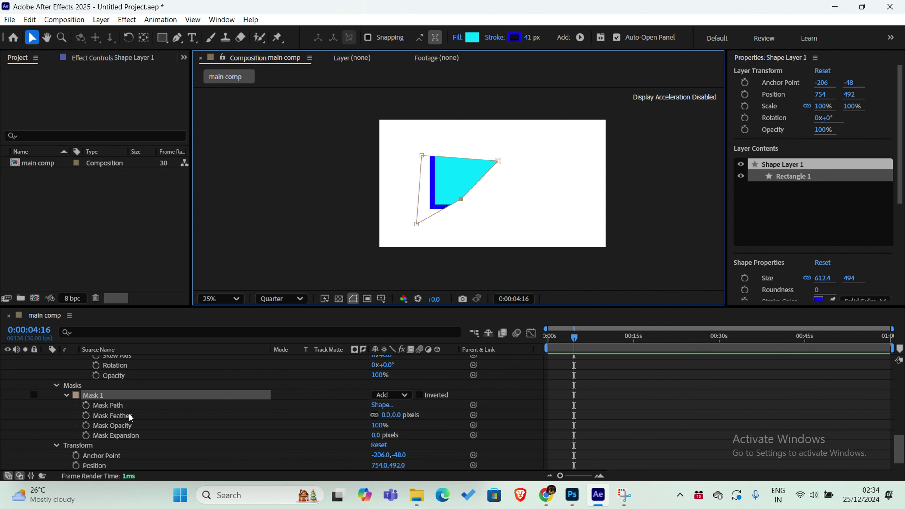
Set Mask 1's feather to 115 pixels and try other mask opacity values, ending at 100%
click(130, 416)
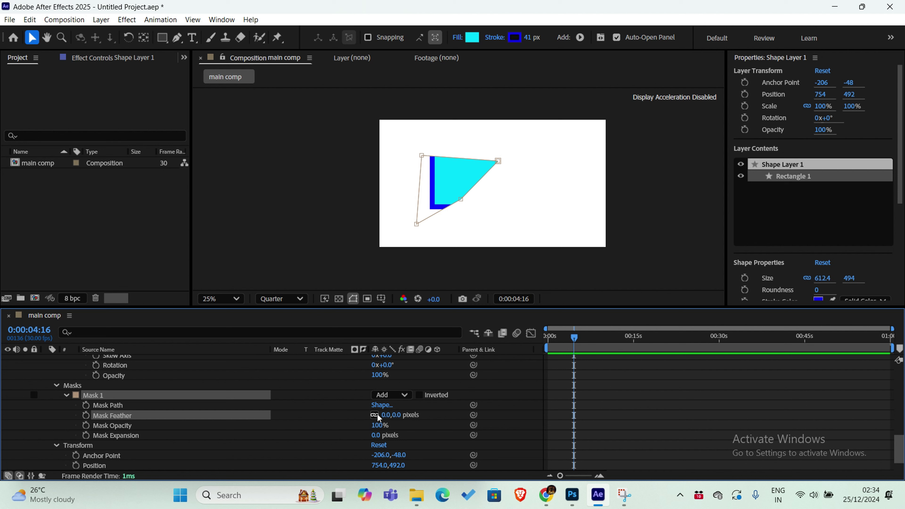
drag(378, 416, 467, 423)
shift+click(143, 426)
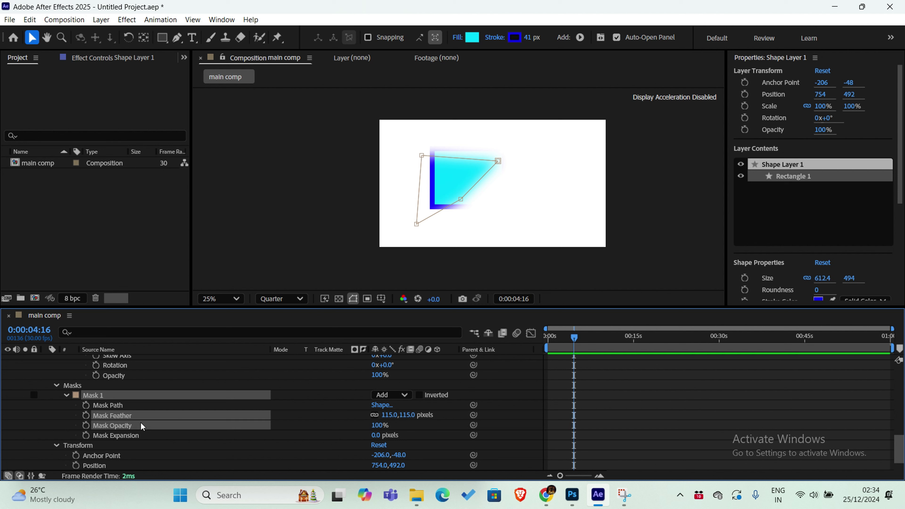
click(143, 426)
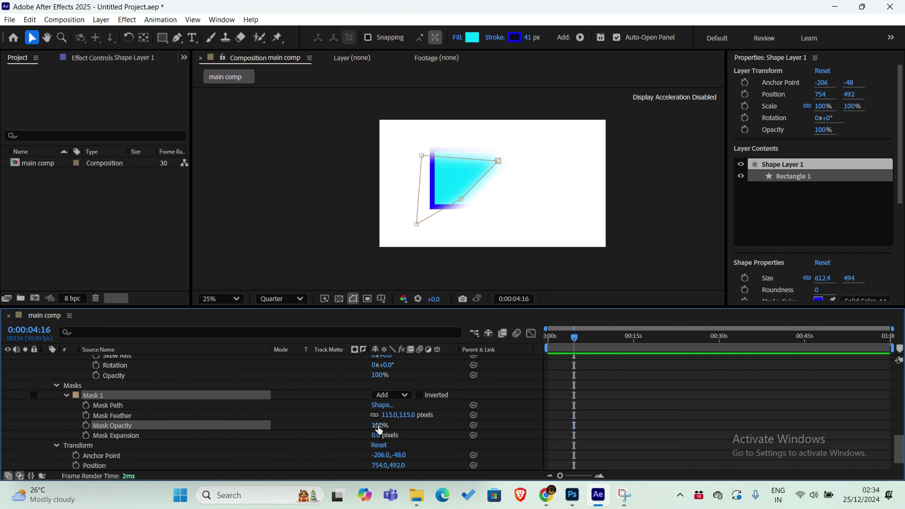
drag(378, 427, 410, 431)
Set Mask 1's expansion to -9 pixels and move its two right-hand corner points slightly outward
click(128, 439)
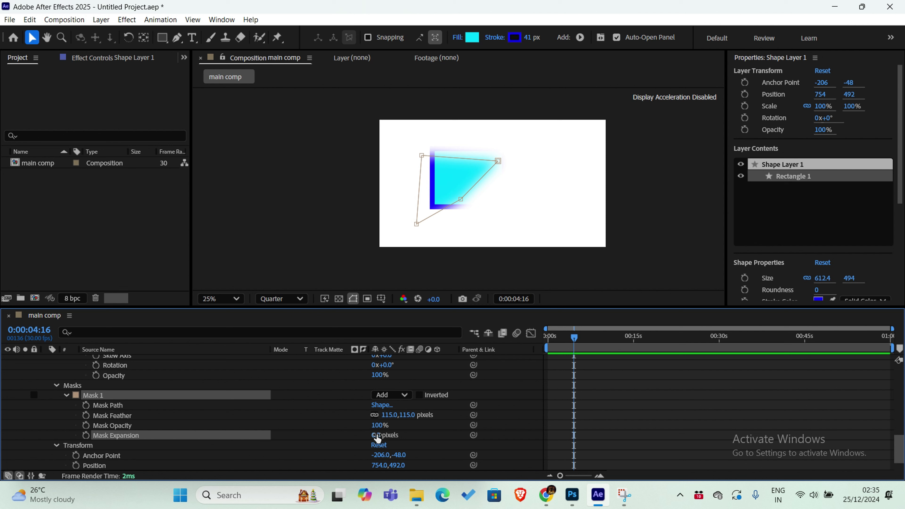
mouse_move(374, 435)
mouse_down()
mouse_move(464, 435)
mouse_move(382, 445)
mouse_move(435, 449)
mouse_move(383, 450)
mouse_up()
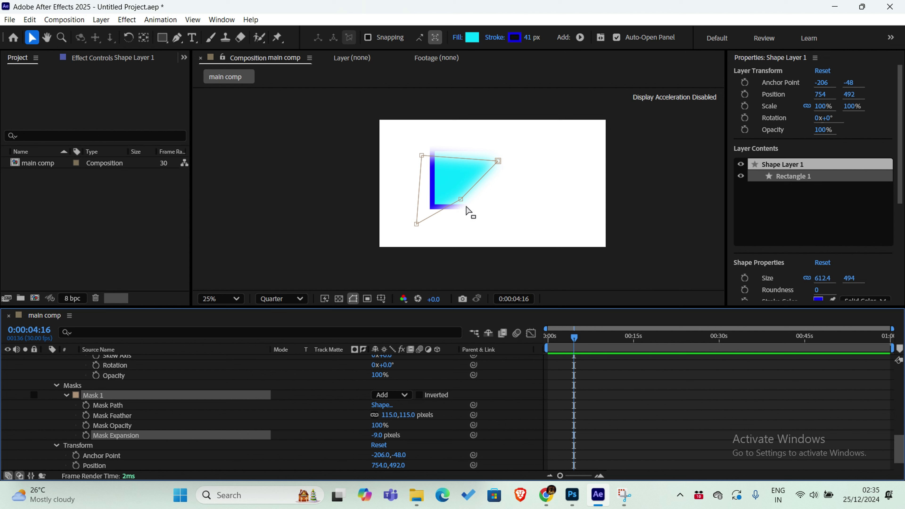
drag(462, 201, 464, 202)
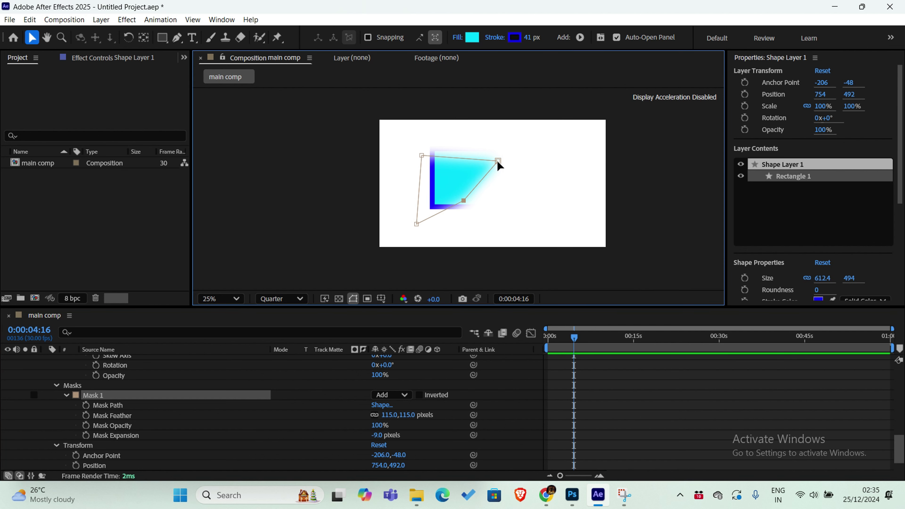
drag(499, 161, 503, 162)
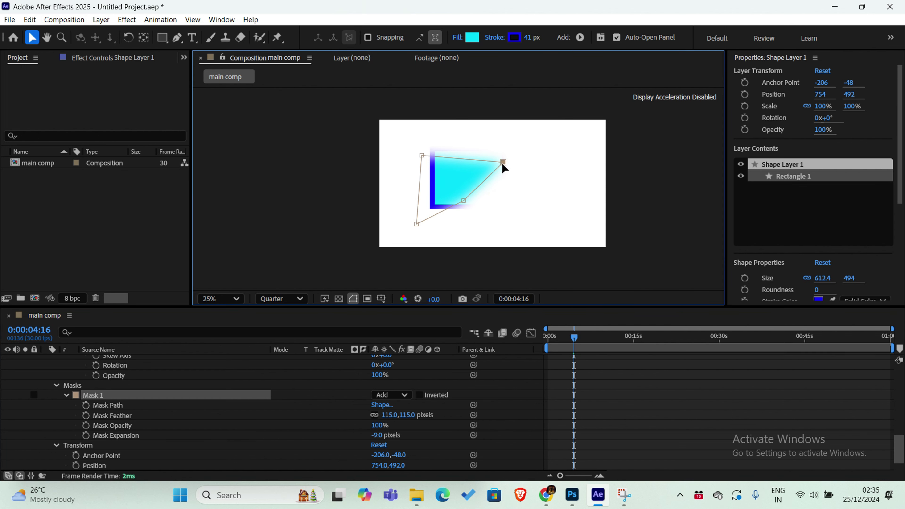
Set Mask 1's expansion to 27 pixels and review the available mask modes without changing the mode
click(147, 436)
drag(377, 435, 391, 435)
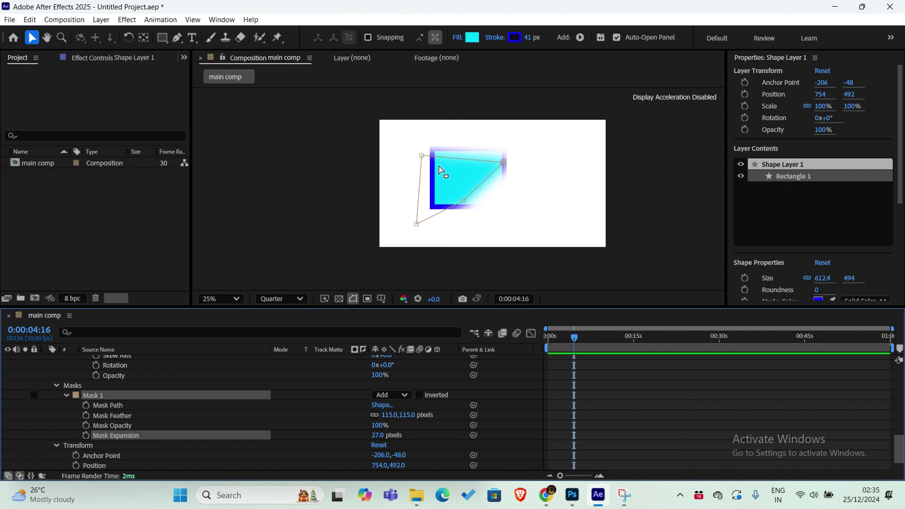
click(401, 396)
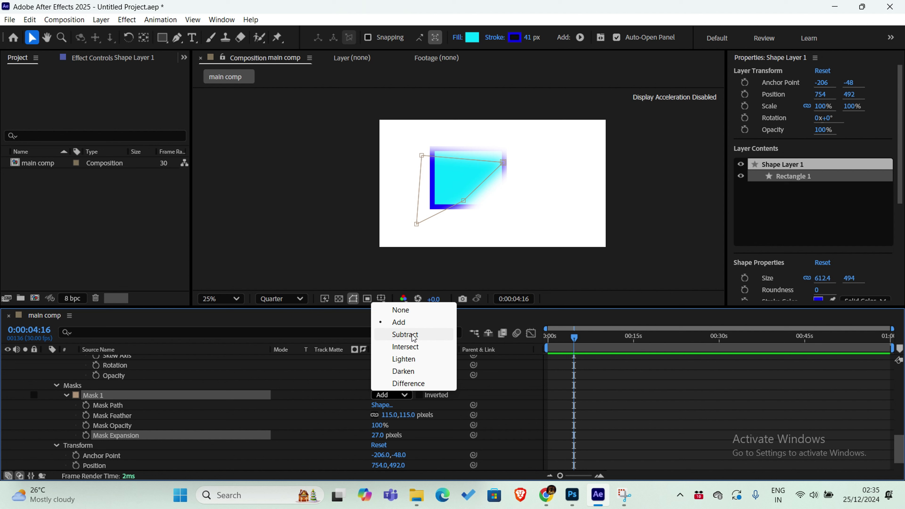
click(209, 400)
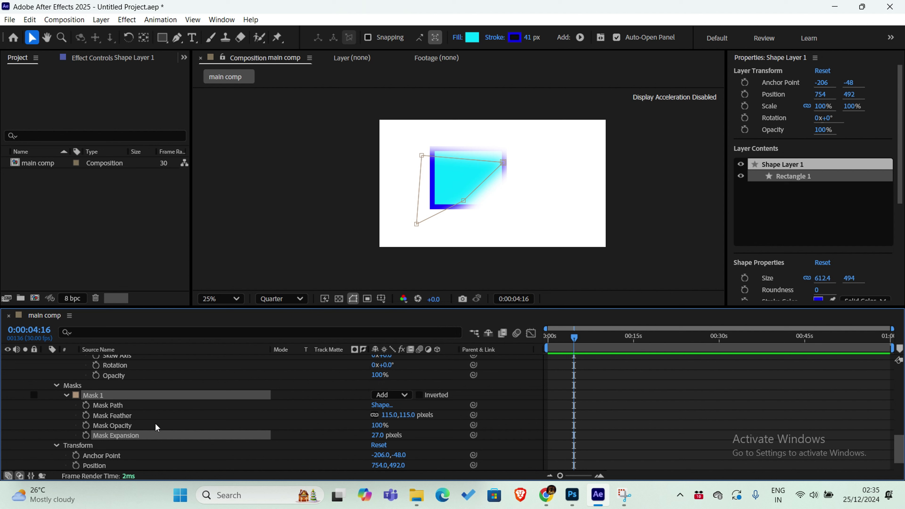
Set both Mask 1's feather and its expansion to 0 pixels
click(139, 418)
drag(410, 416, 253, 425)
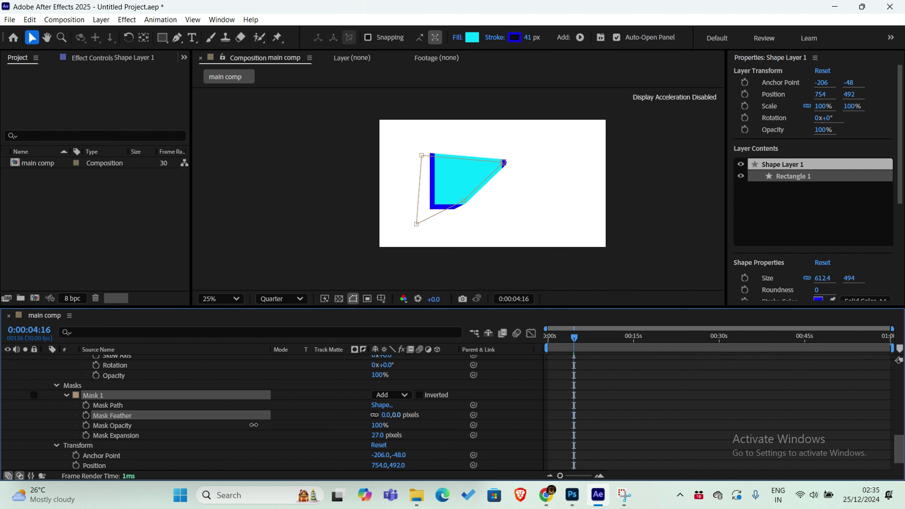
click(379, 435)
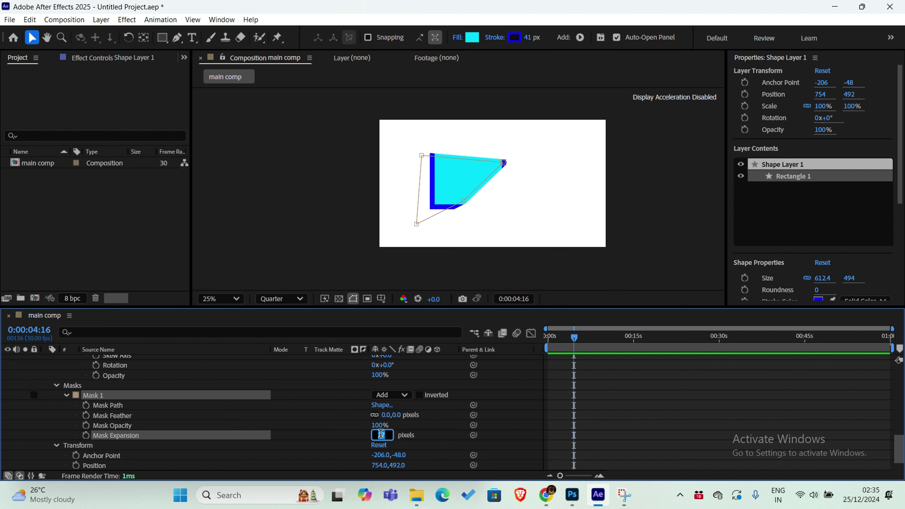
text(0)
click(407, 425)
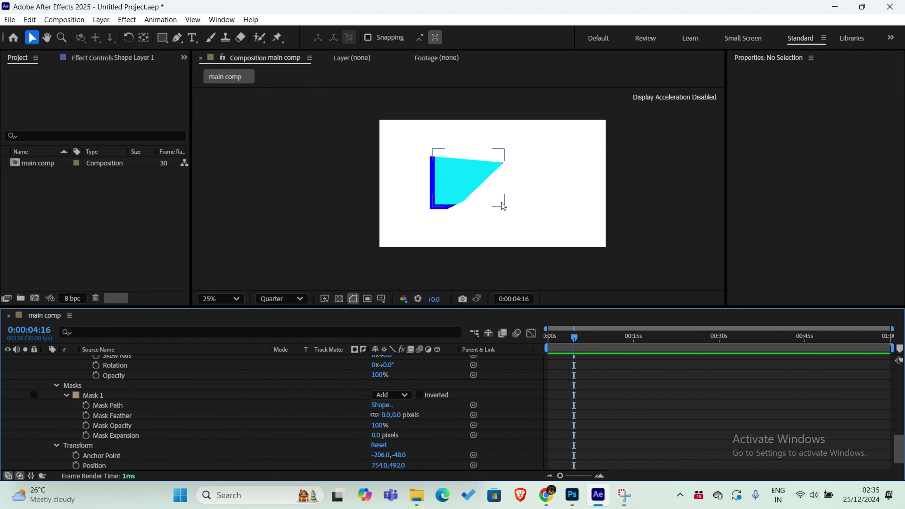
Set Mask 1's mode to Subtract and toggle its inversion on and off again
click(99, 395)
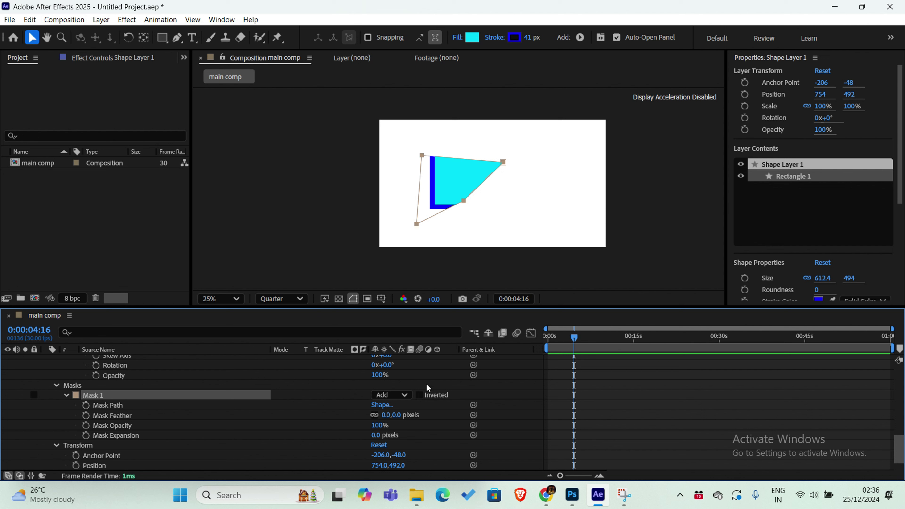
click(405, 396)
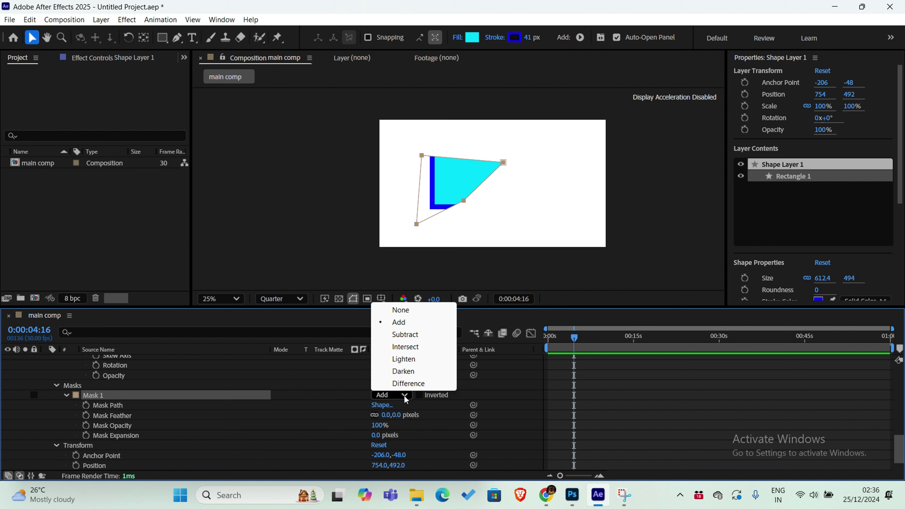
click(405, 334)
click(405, 396)
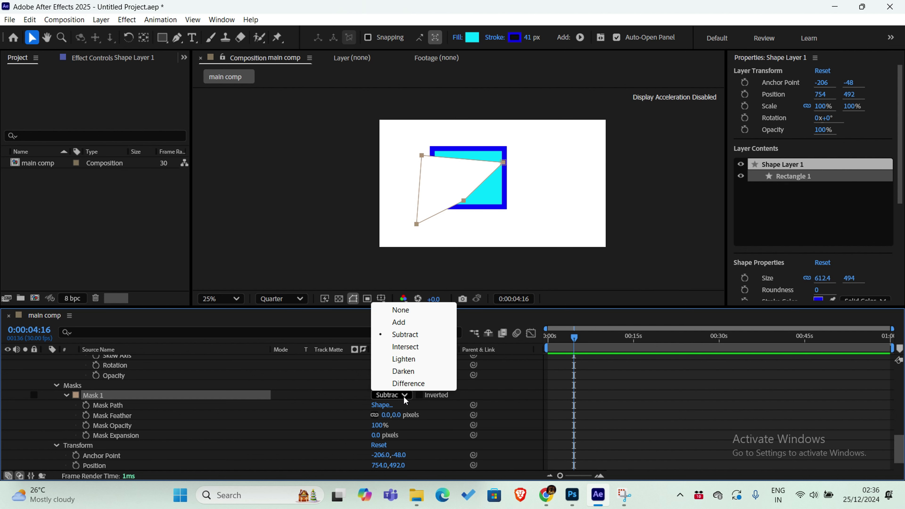
click(472, 397)
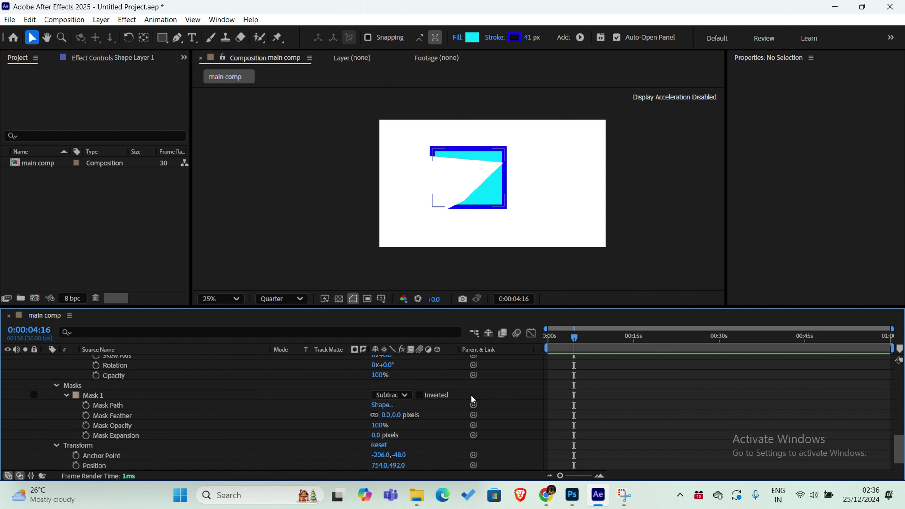
click(420, 397)
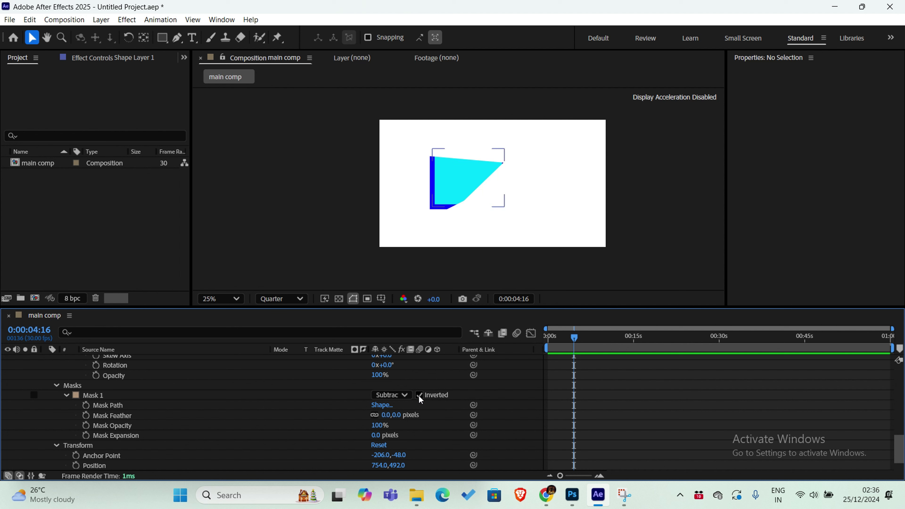
click(420, 396)
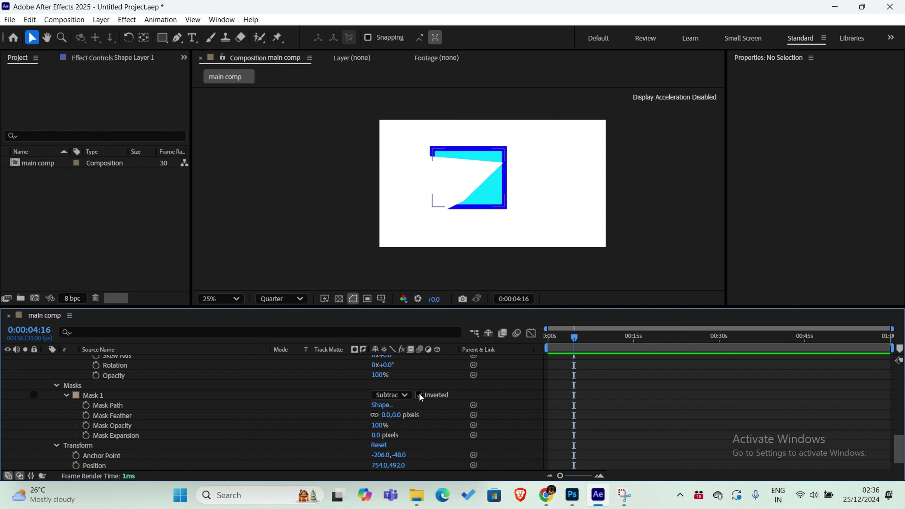
Try Mask 1 in Add mode with its inversion toggled, and switch the mode to Intersect
click(391, 394)
click(402, 322)
click(419, 395)
click(400, 393)
click(413, 347)
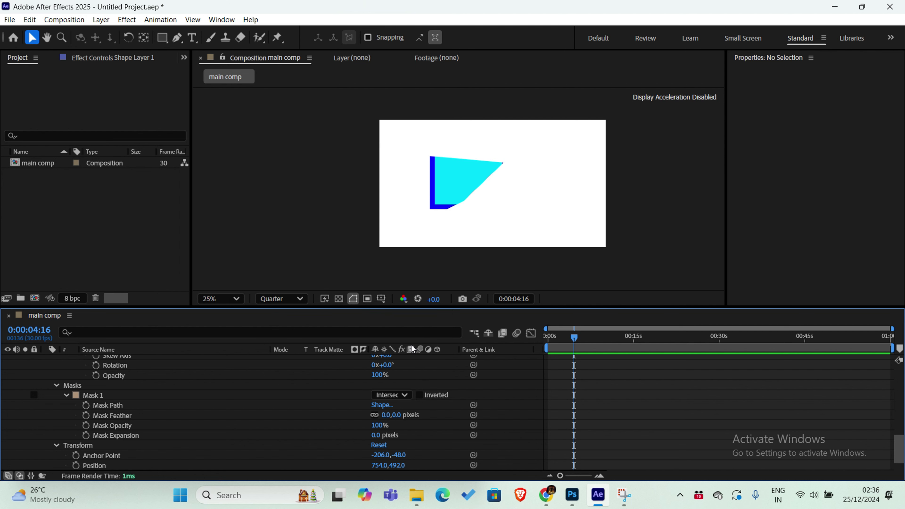
Compare Mask 1's None and Add modes on the rectangle, leaving the mode at None
click(406, 397)
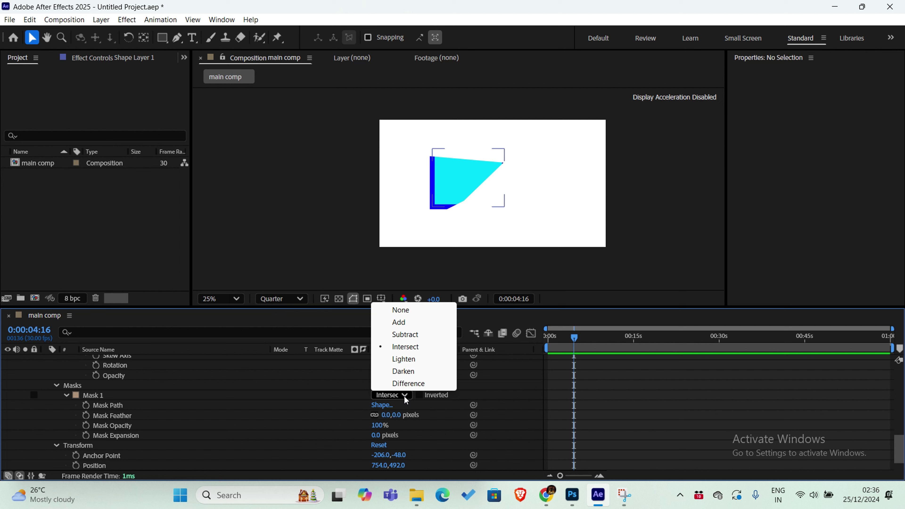
click(408, 311)
click(109, 406)
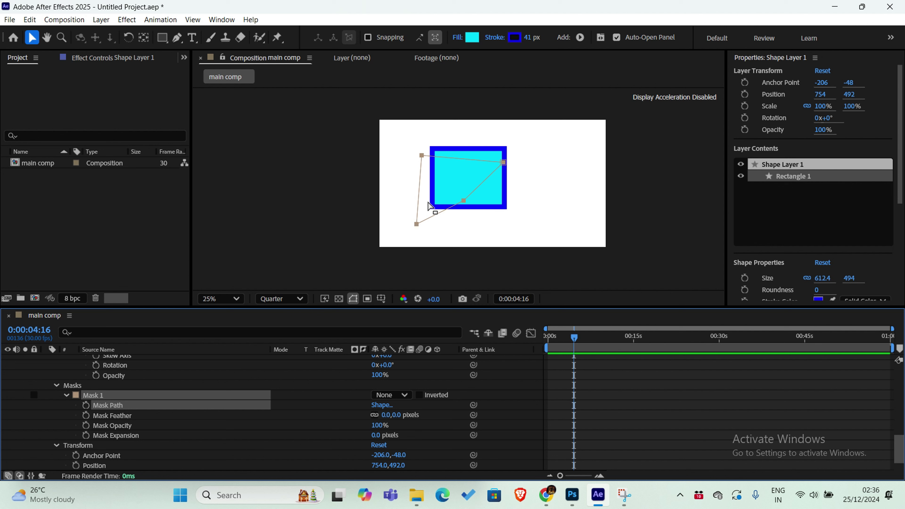
click(398, 397)
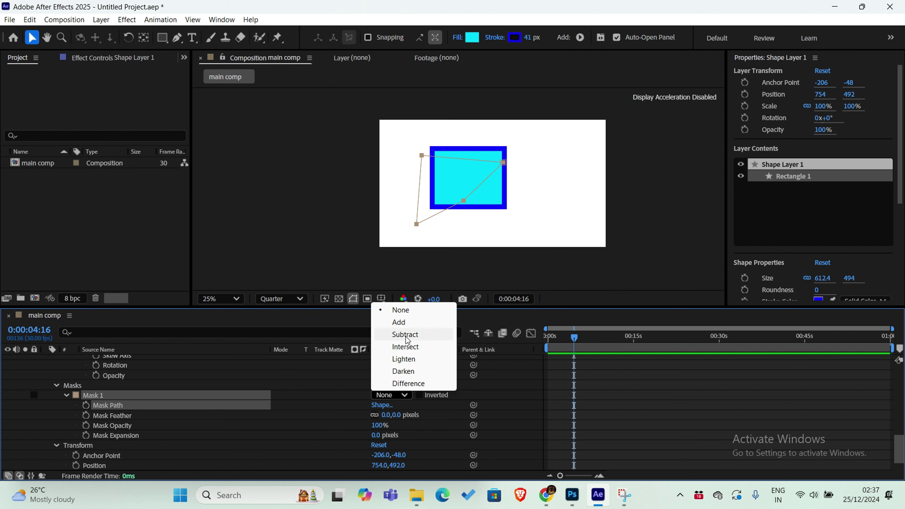
click(411, 327)
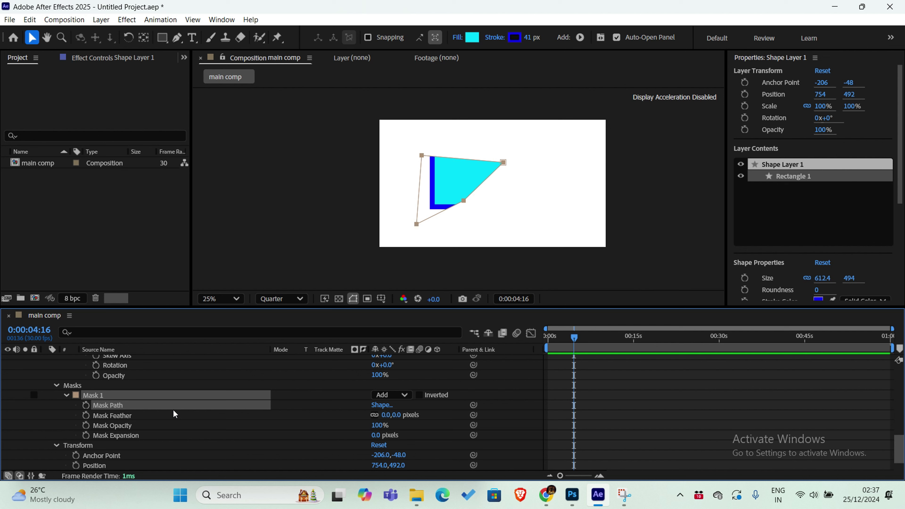
Draw a closed five-point mask over the right part of the rectangle with the Pen tool in mask mode
click(177, 37)
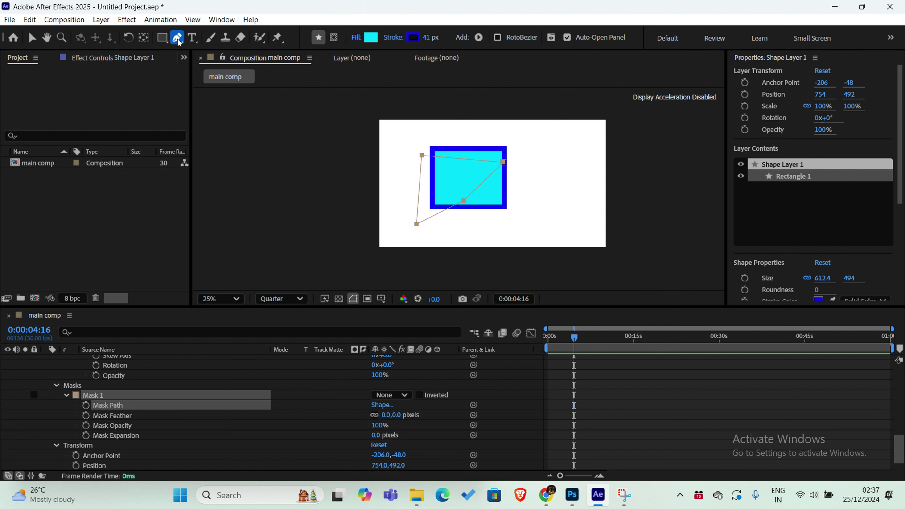
click(335, 43)
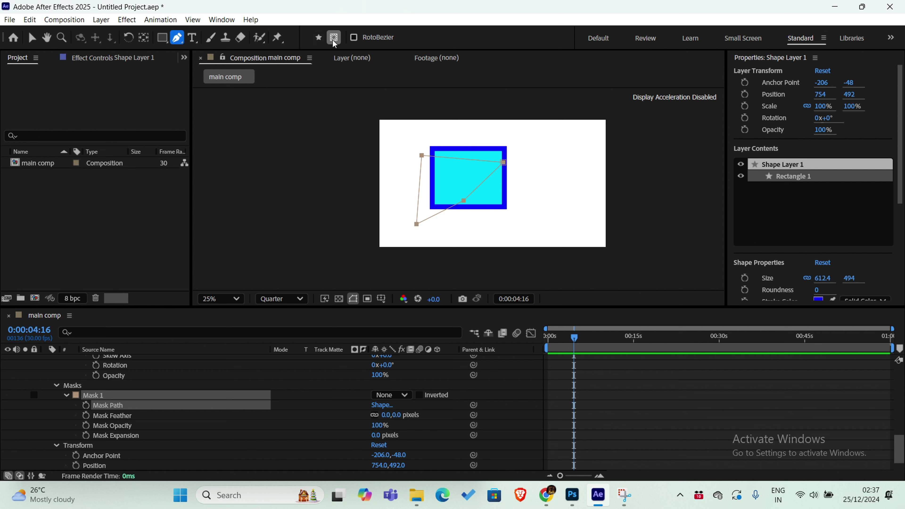
click(480, 140)
click(443, 176)
click(498, 206)
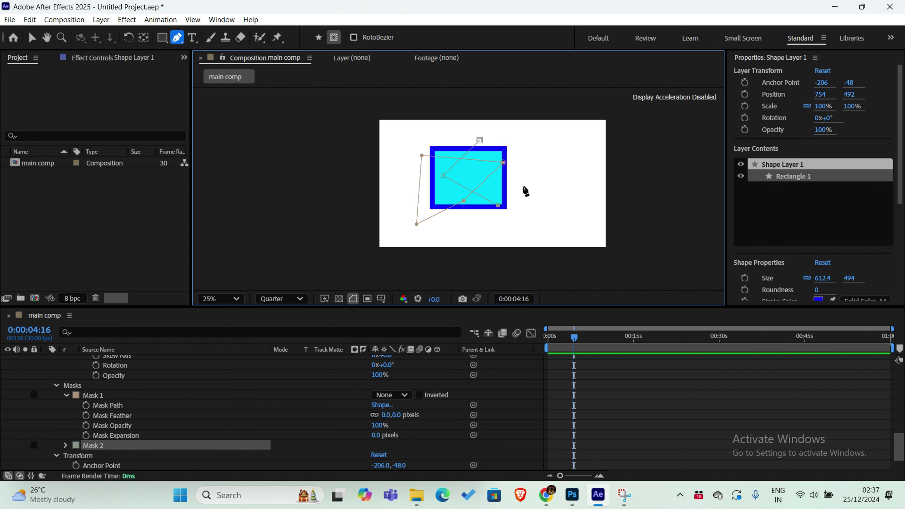
click(523, 186)
click(530, 135)
click(479, 140)
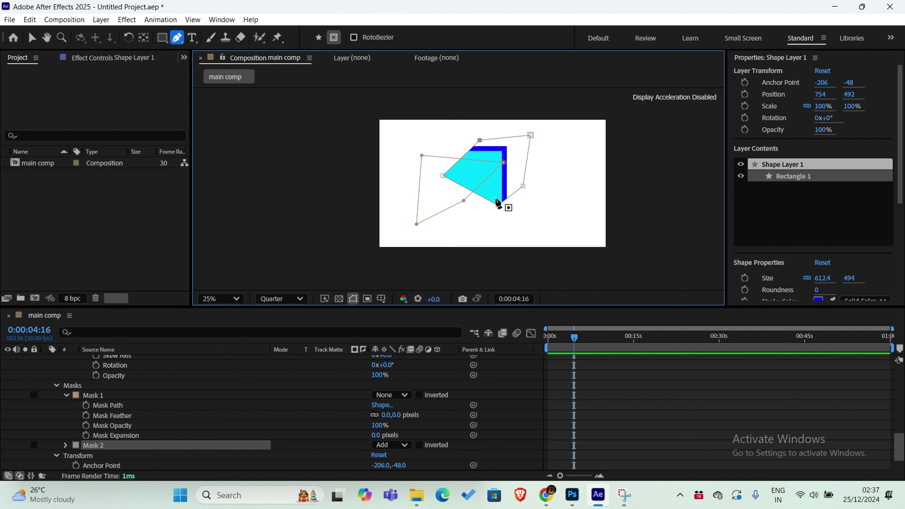
Set both Mask 2 and Mask 1 to Intersect mode and move Mask 2's leftmost point slightly to the right
click(391, 448)
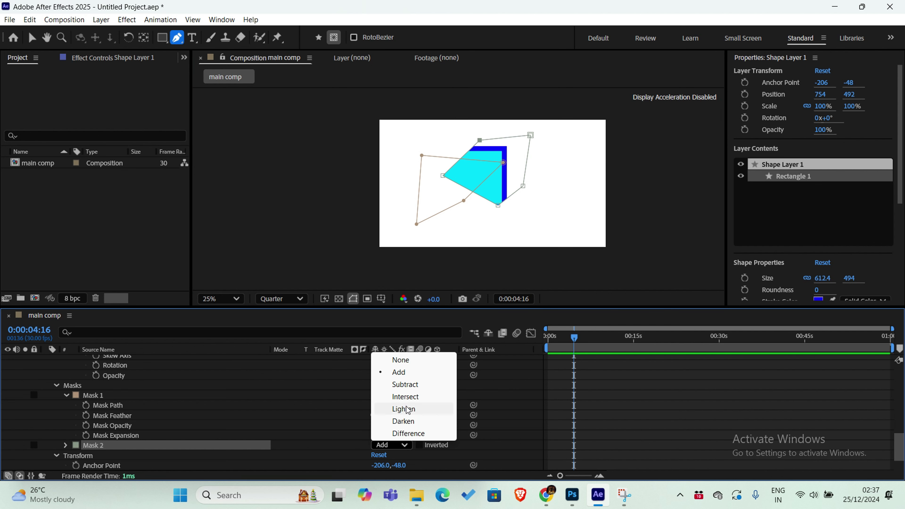
click(415, 398)
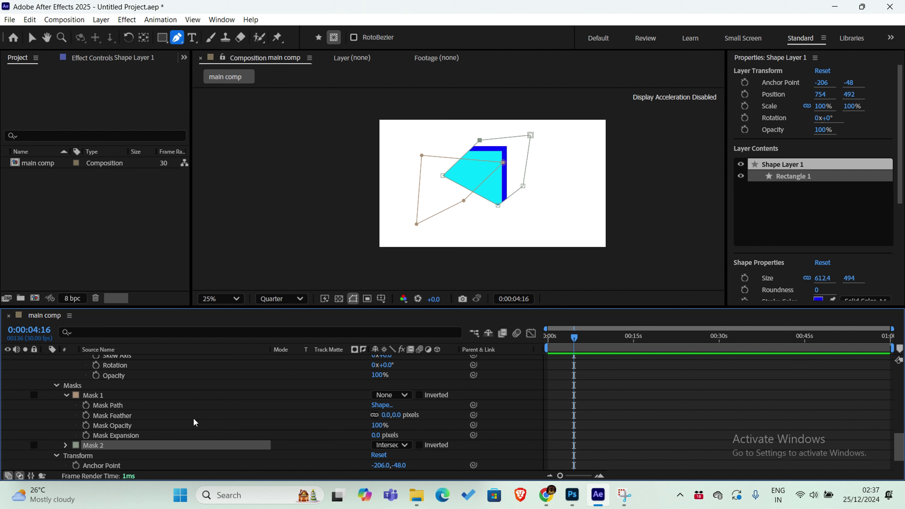
click(111, 395)
click(399, 395)
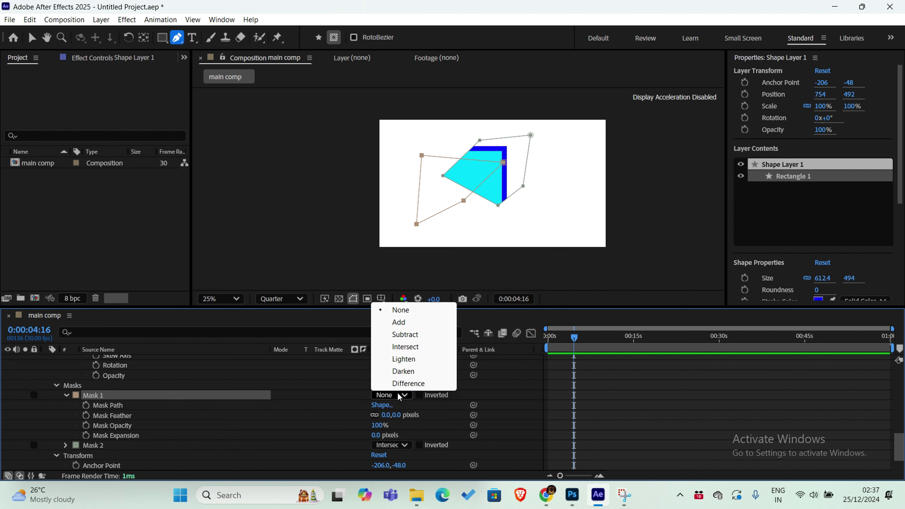
click(410, 347)
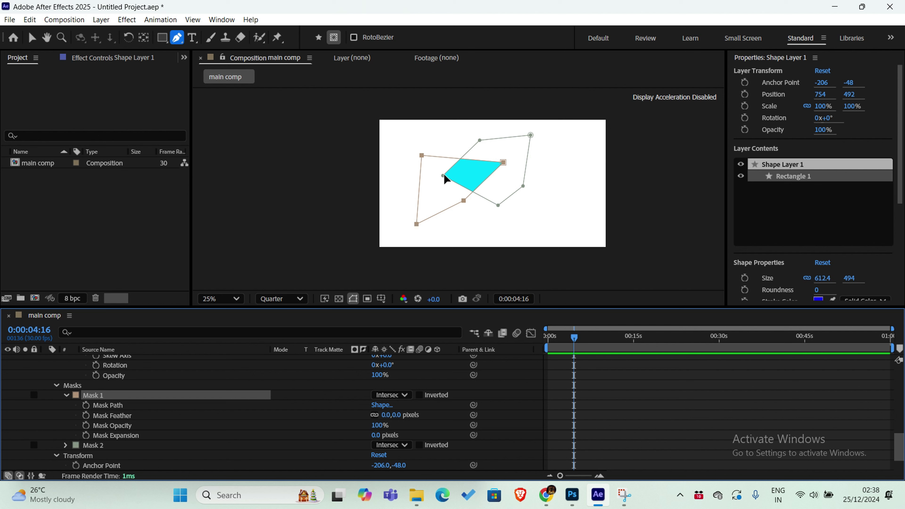
mouse_move(443, 175)
mouse_down()
mouse_move(442, 193)
mouse_move(450, 176)
mouse_up()
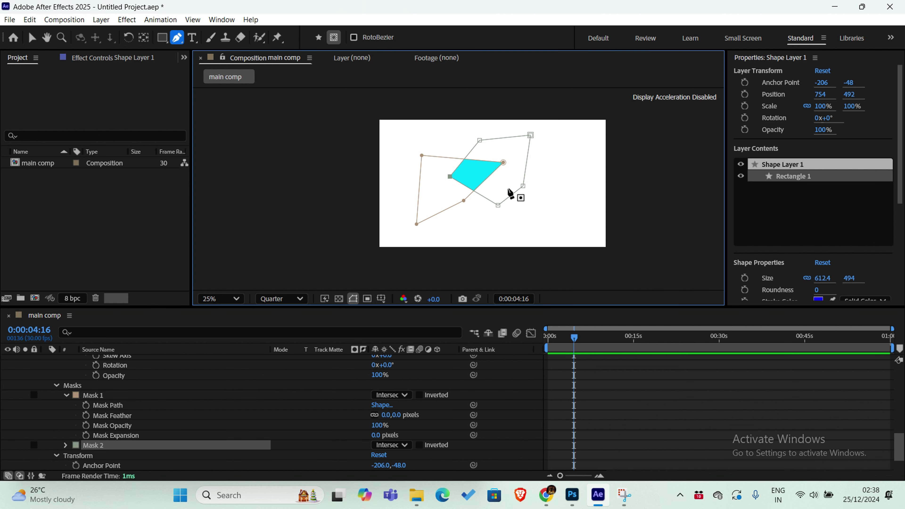
Try inverting Mask 1 and Mask 2, and delete the rectangle's shape layer
click(419, 395)
click(419, 445)
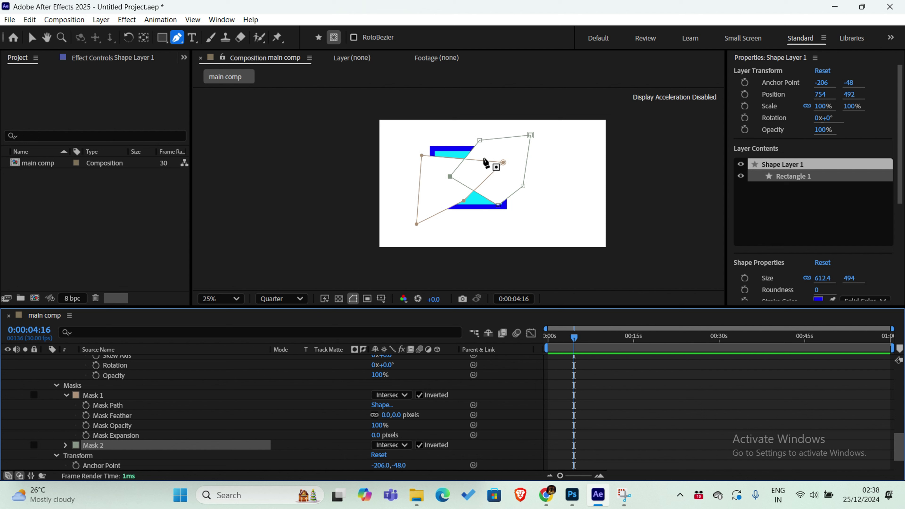
click(421, 399)
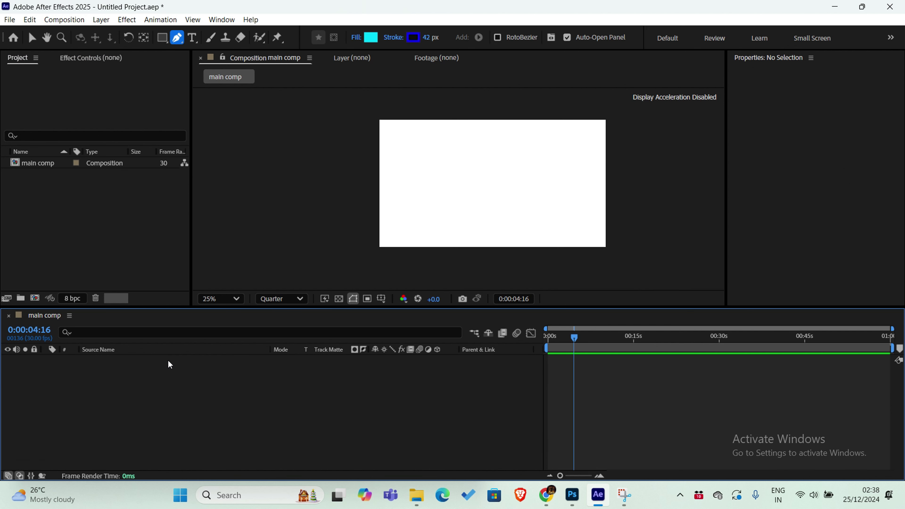
Draw a circle about 580 pixels wide near the middle of the composition with the Ellipse tool and centre its anchor point
click(175, 39)
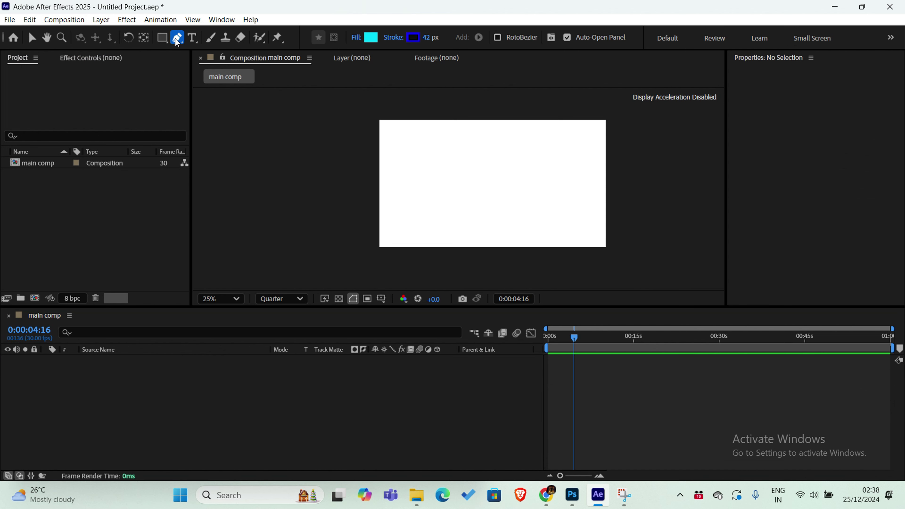
click(175, 38)
click(162, 38)
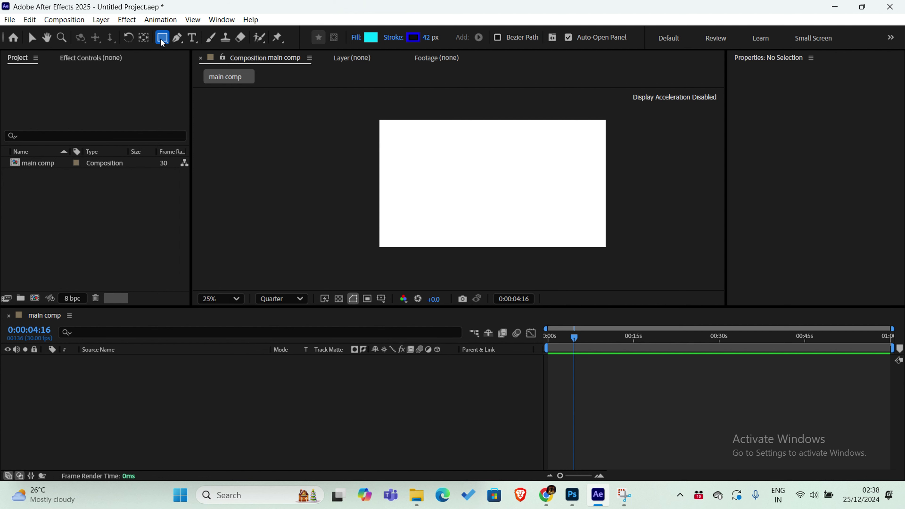
click(161, 39)
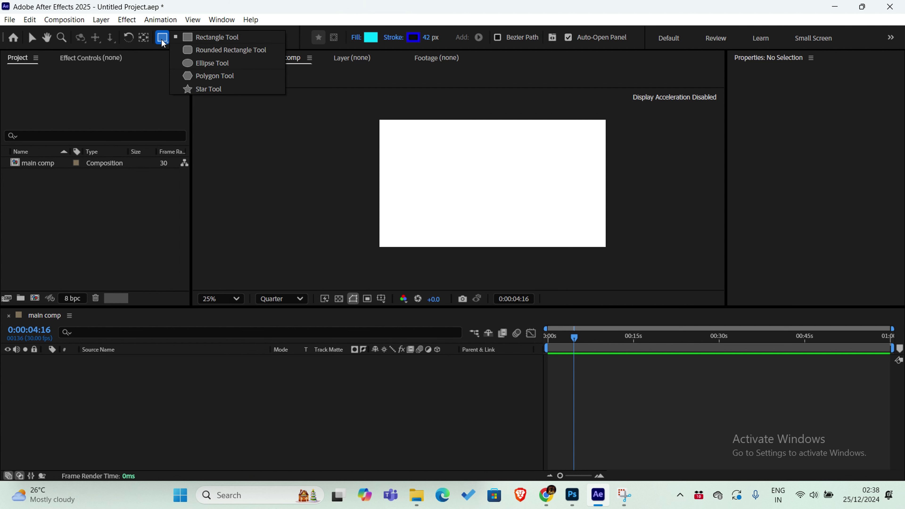
click(206, 66)
mouse_move(459, 152)
mouse_down()
mouse_move(531, 223)
mouse_move(508, 199)
mouse_move(524, 217)
mouse_up()
key(shift)
key(ctrl+z)
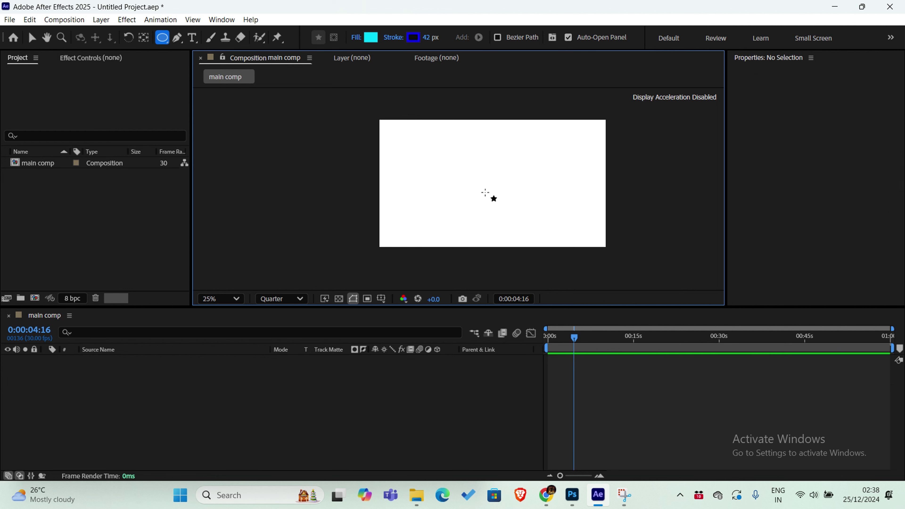
drag(449, 147, 519, 201)
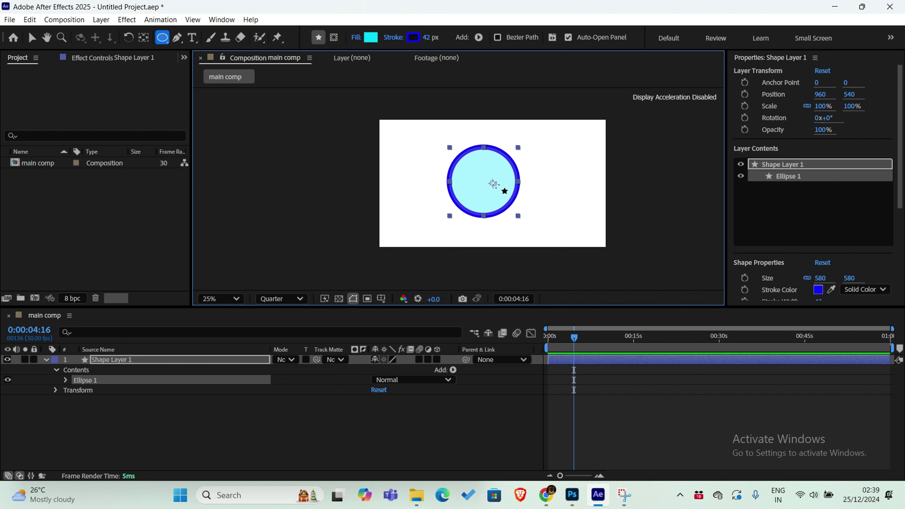
double_click(143, 37)
Expand Ellipse 1 and its Ellipse Path 1 to reveal the path's size and position properties
click(65, 379)
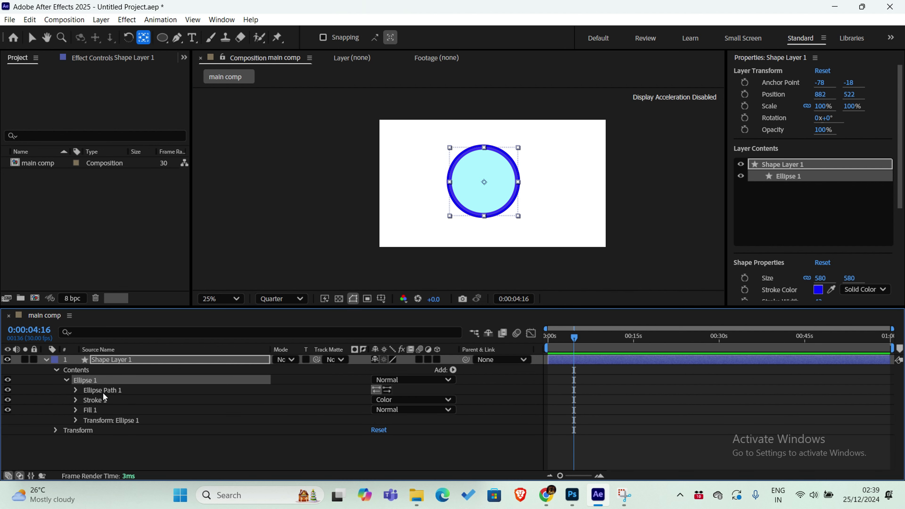
click(102, 390)
click(74, 390)
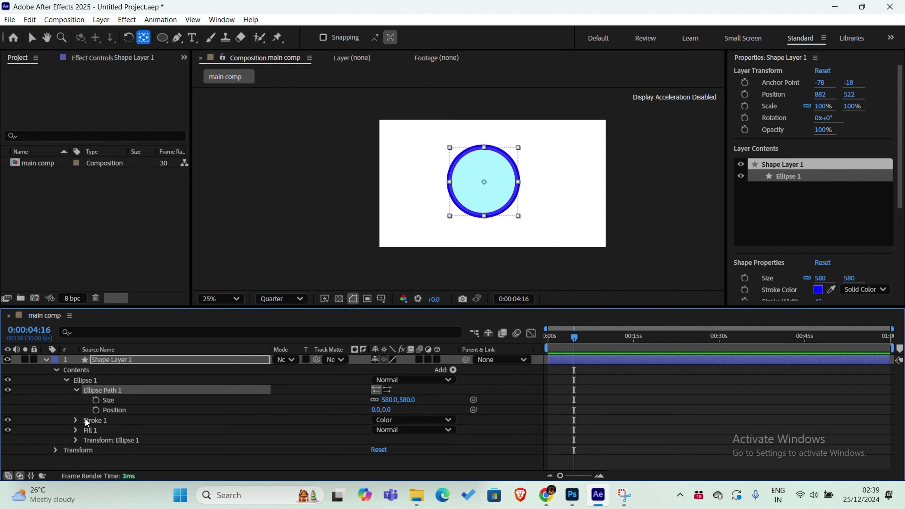
Expand the ellipse's Stroke 1 to review its properties, and delete the circle's shape layer
click(73, 421)
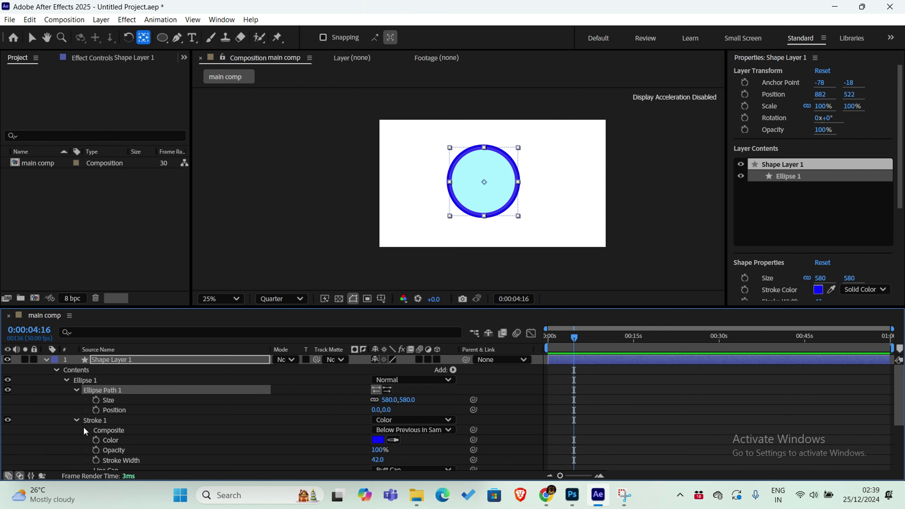
scroll(114, 421, down, 3)
scroll(141, 397, down, 1)
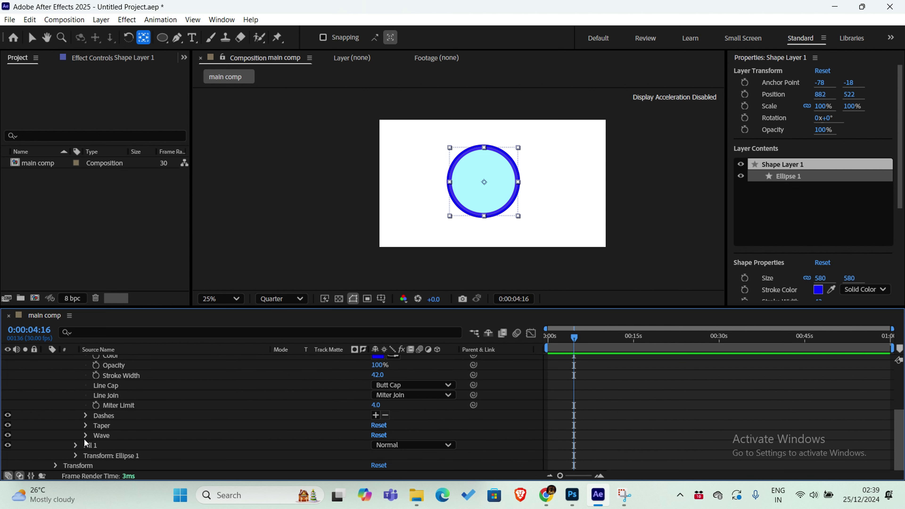
scroll(117, 434, up, 3)
click(140, 361)
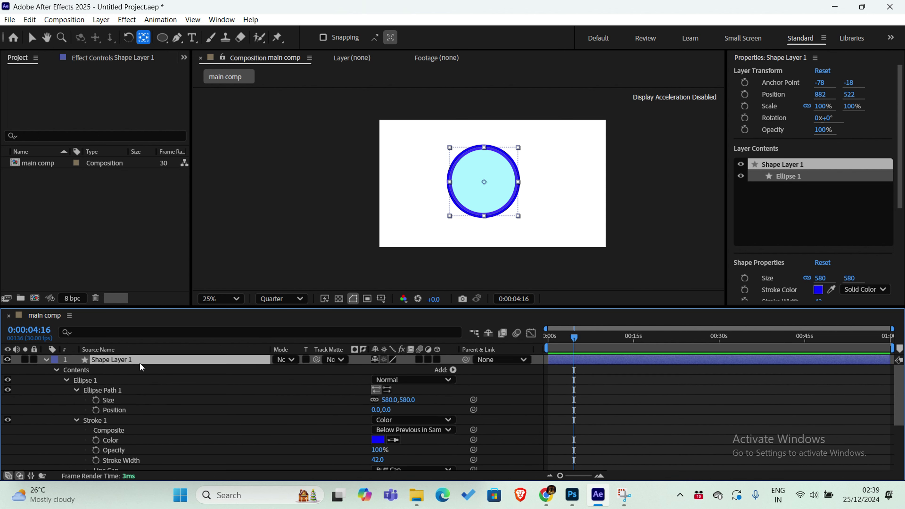
key(Delete)
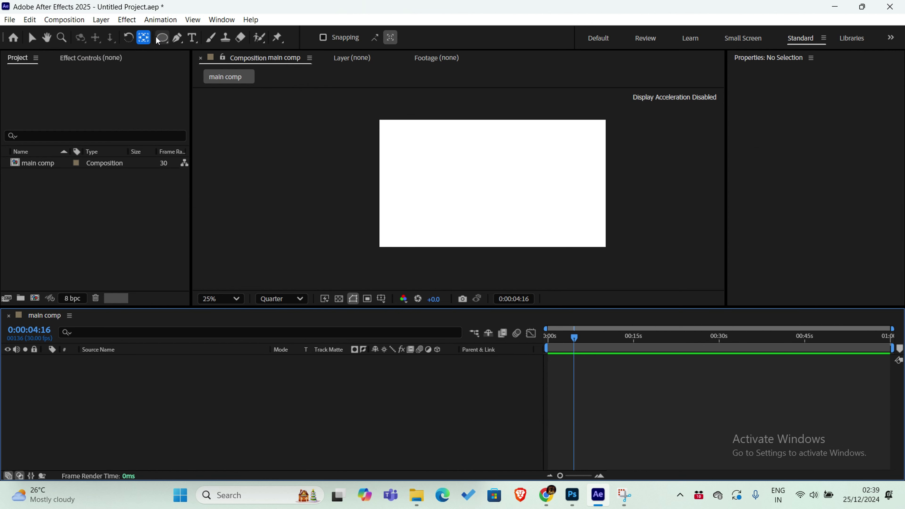
Draw a pentagon with an outer radius of about 188 in the middle of the composition using the Polygon tool
click(161, 39)
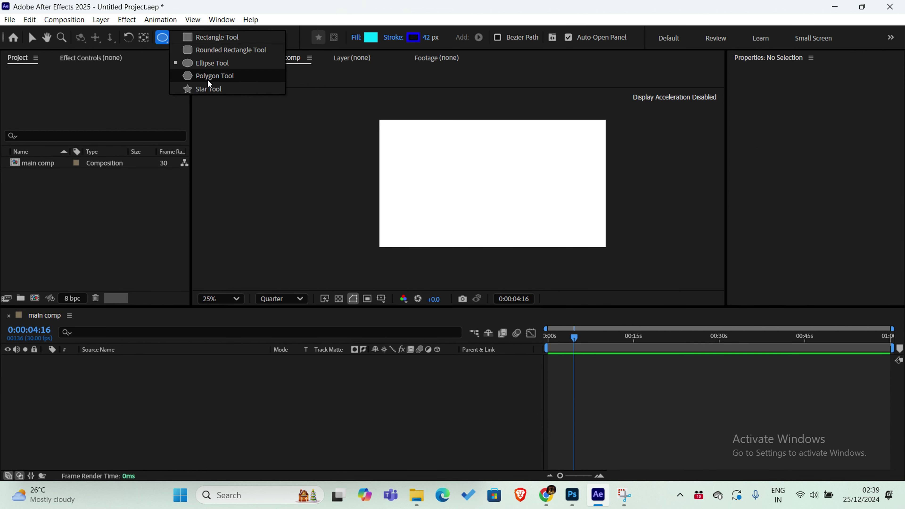
click(209, 81)
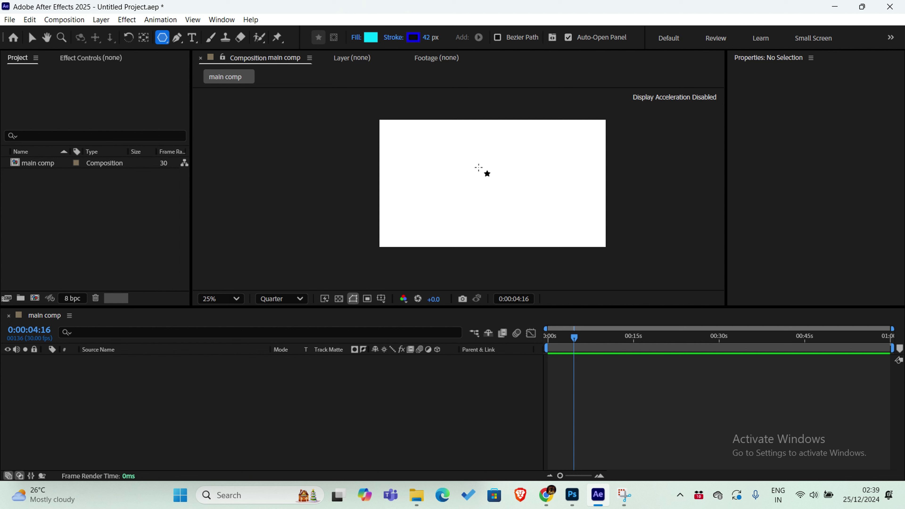
mouse_move(472, 160)
mouse_down()
mouse_move(494, 183)
mouse_move(486, 176)
mouse_up()
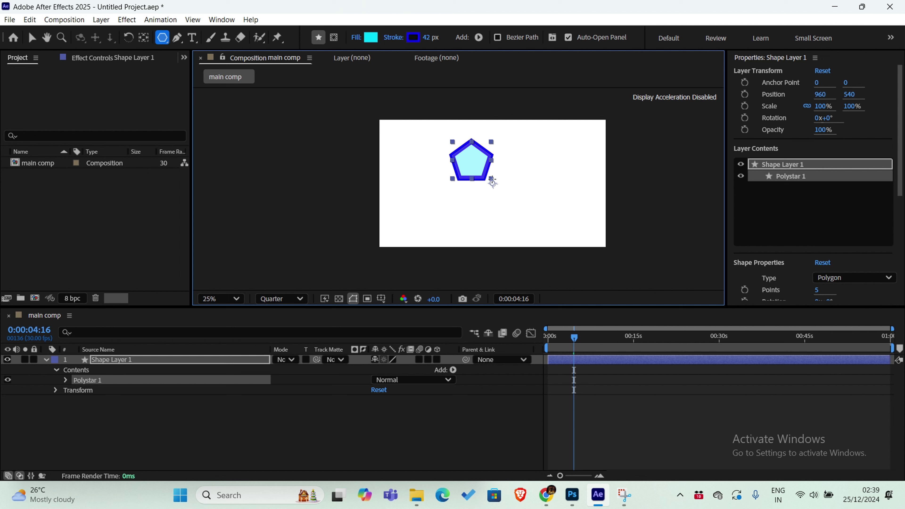
mouse_move(491, 179)
mouse_down()
mouse_move(499, 186)
mouse_move(488, 178)
mouse_move(493, 160)
mouse_move(516, 181)
mouse_up()
Expand the pentagon's Polystar Path 1 and try 3 and 4 points to form a triangle and a diamond
click(67, 381)
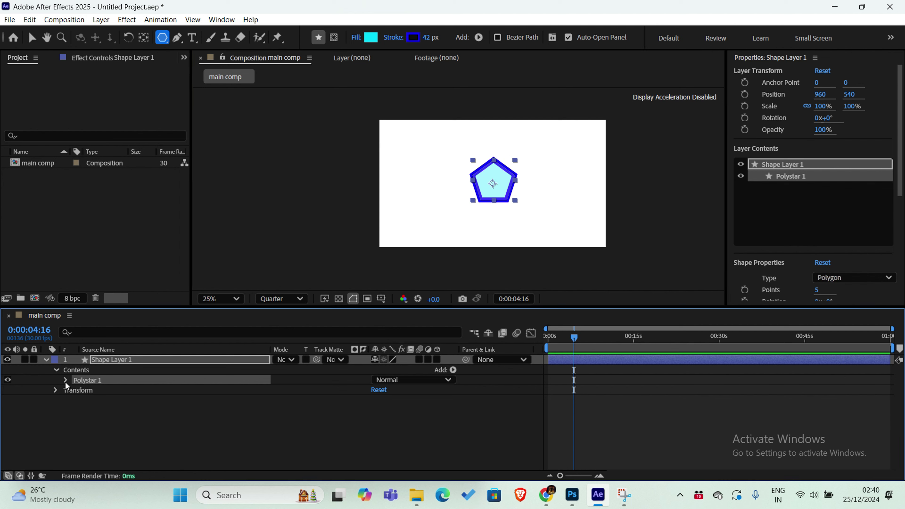
click(66, 381)
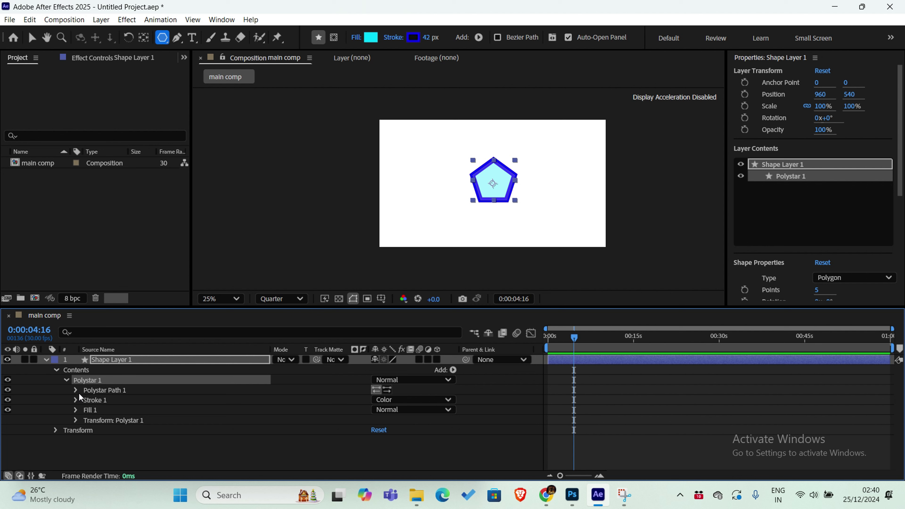
click(76, 389)
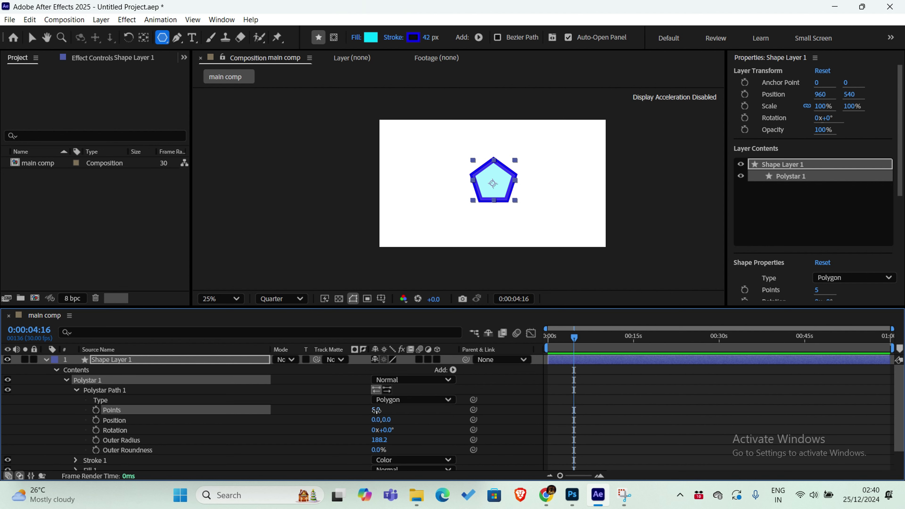
mouse_move(378, 411)
mouse_down()
mouse_move(402, 411)
mouse_move(372, 411)
mouse_up()
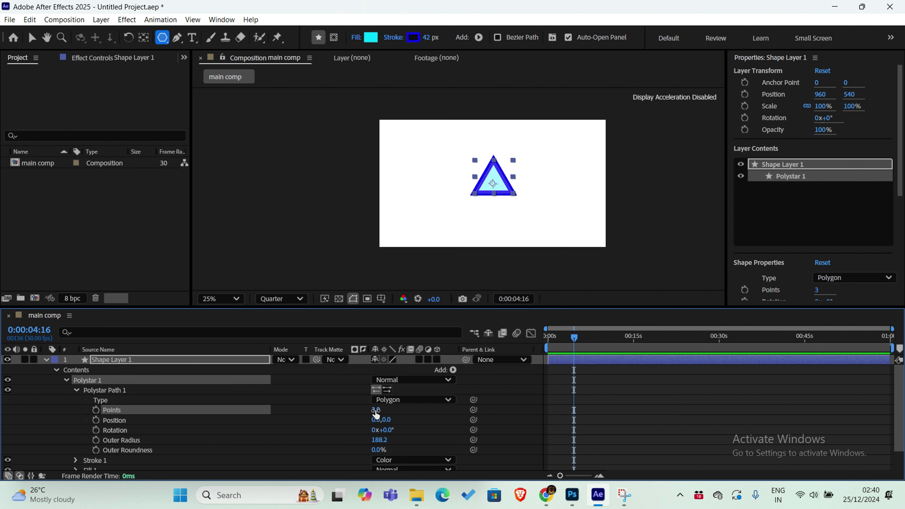
mouse_move(376, 413)
mouse_down()
mouse_move(385, 412)
mouse_move(376, 411)
mouse_up()
Set the polygon to 10 points and enlarge its outer radius to about 344
click(377, 410)
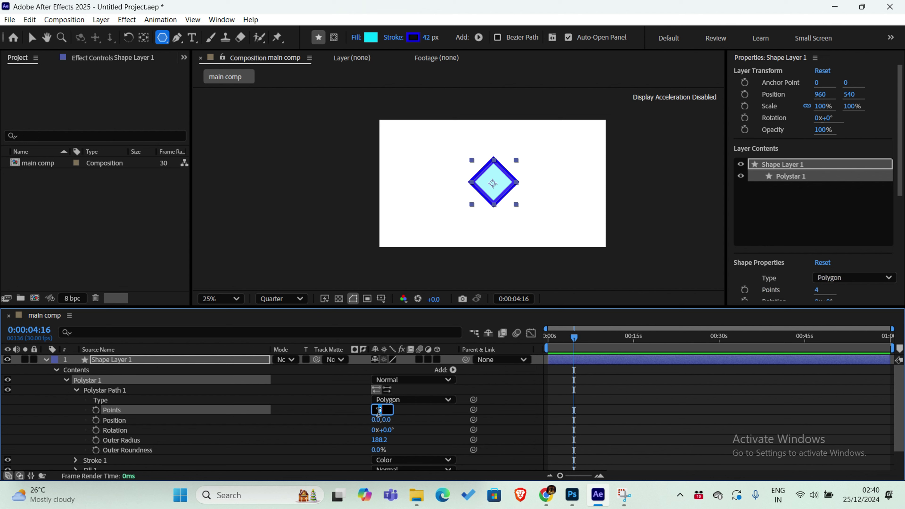
key(Up)
key(Up)
key(Up)
key(Up)
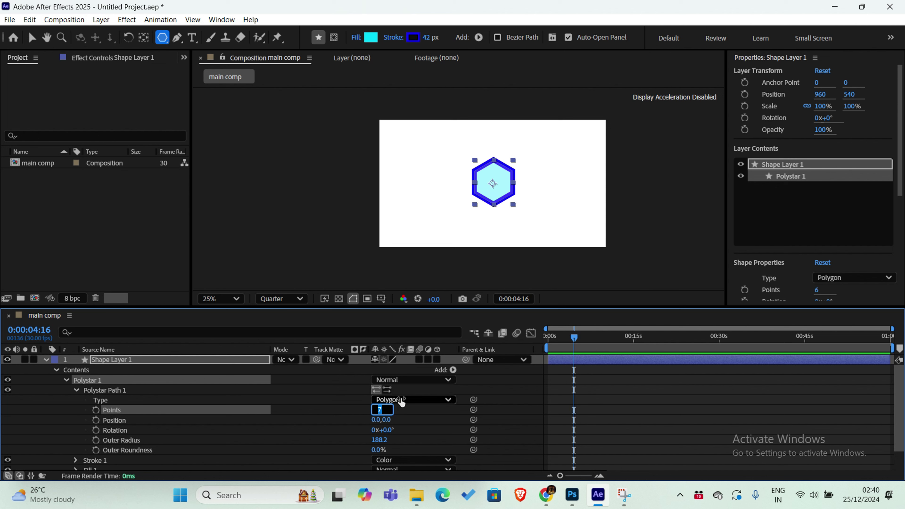
key(Up)
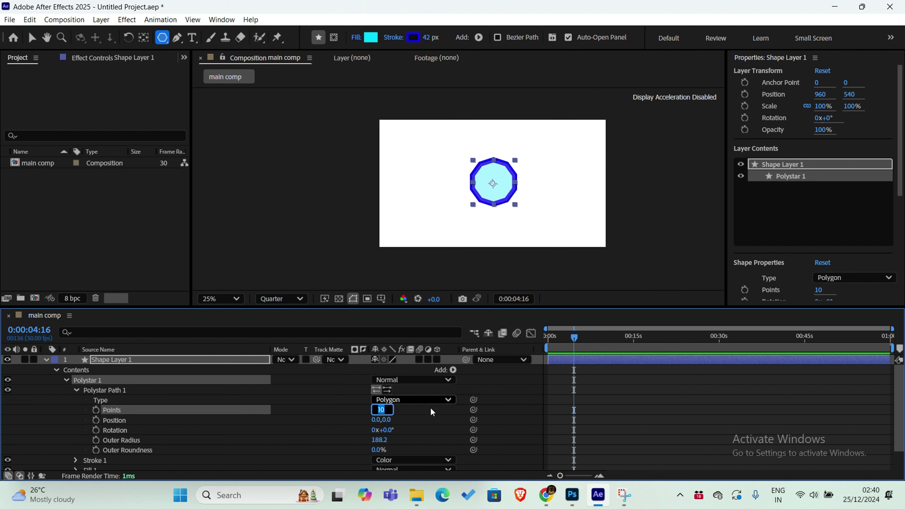
click(424, 409)
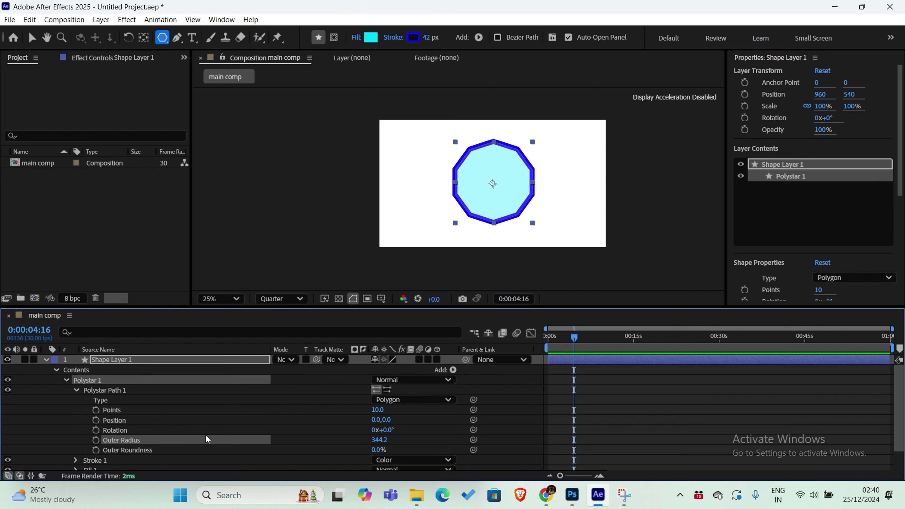
Set the polygon's outer roundness to about -491% and look through its Stroke 1 properties
click(199, 451)
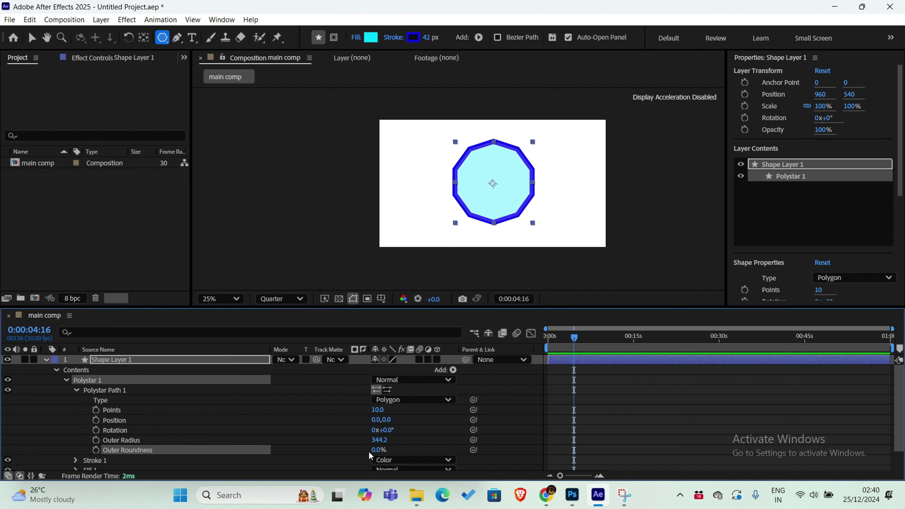
drag(371, 453, 74, 437)
scroll(185, 424, down, 1)
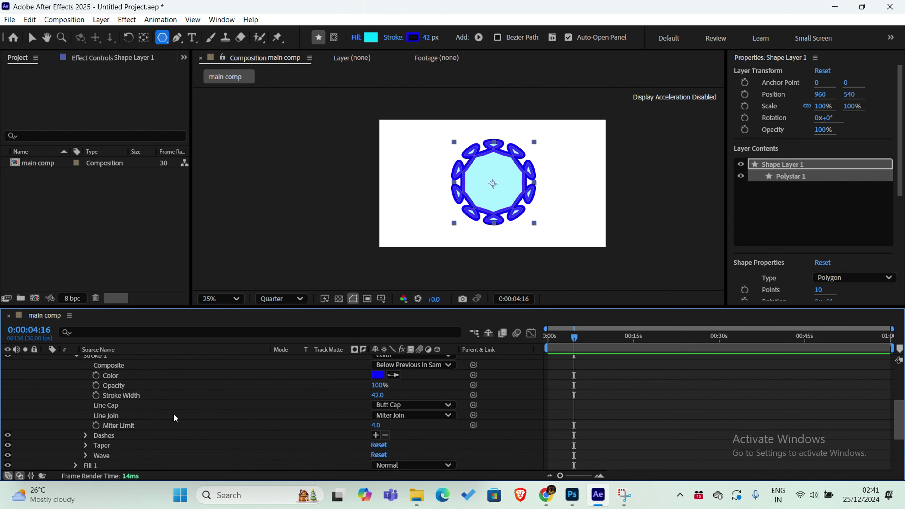
scroll(174, 414, up, 1)
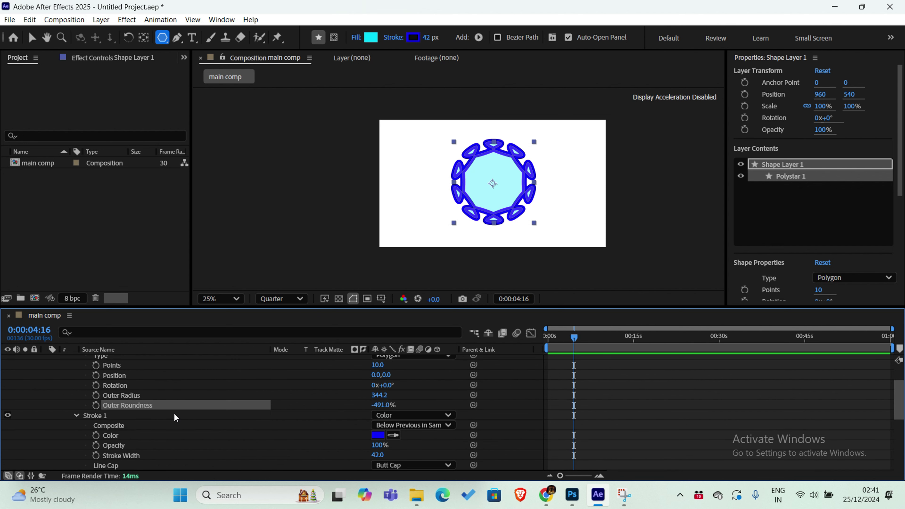
scroll(174, 414, up, 1)
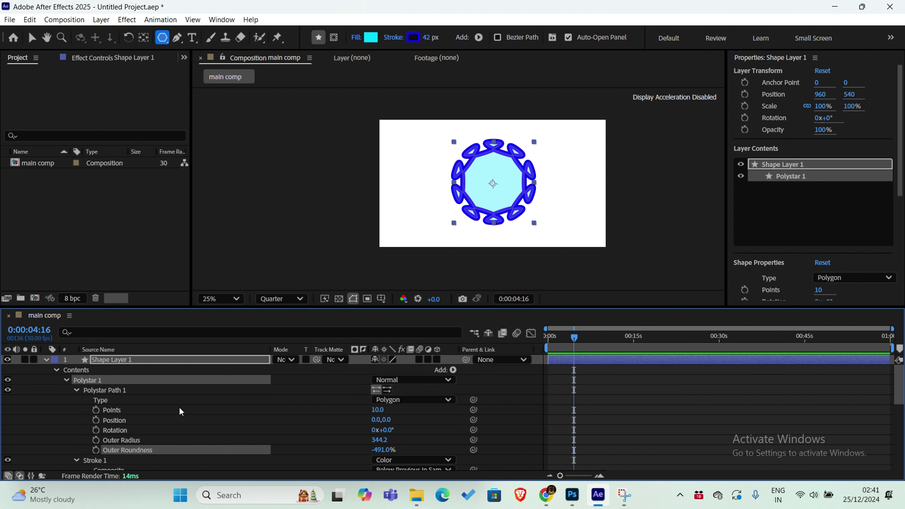
Delete the polygon's shape layer and draw a five-pointed star, outer radius about 336, near the composition's centre with the Star tool
click(148, 361)
key(Delete)
drag(163, 37, 199, 89)
drag(493, 183, 517, 150)
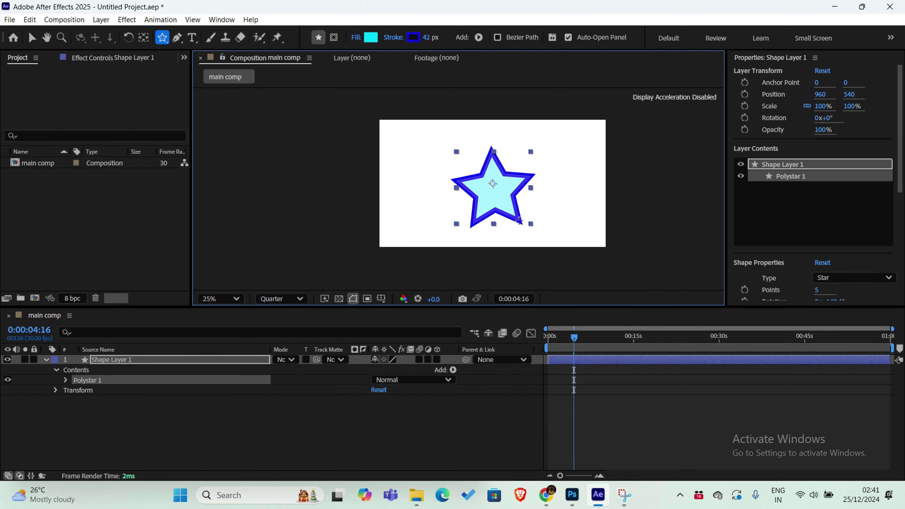
Expand the star's Polystar Path 1 and set its points to 13
click(66, 380)
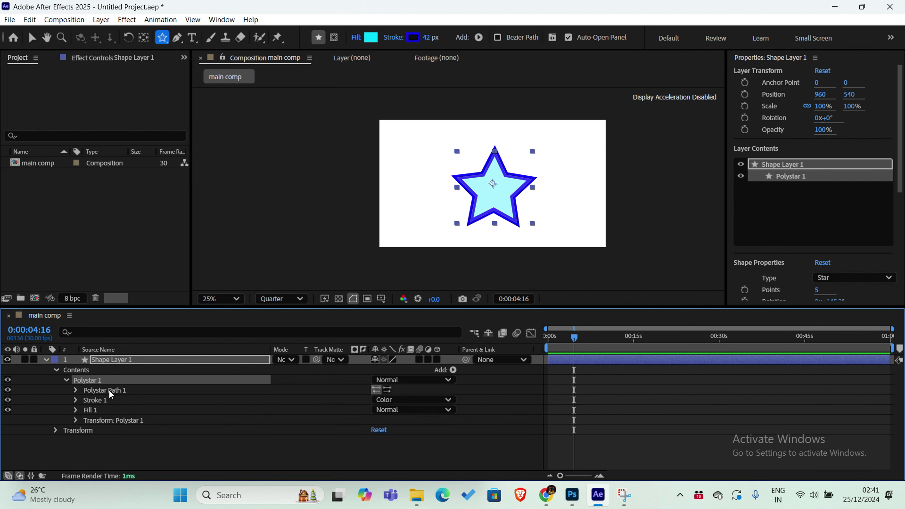
click(109, 390)
click(71, 390)
click(74, 391)
drag(377, 410, 382, 410)
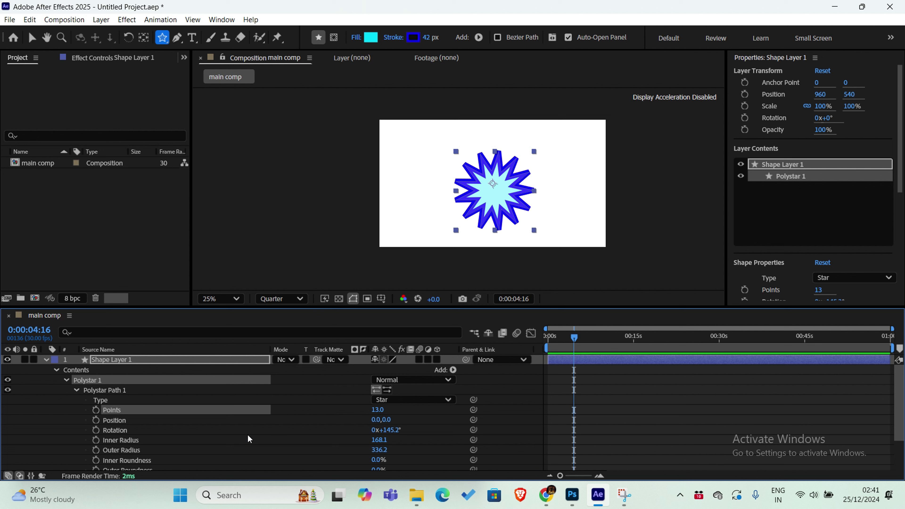
Set the star's inner radius to about 199 and its outer radius to about 506
click(163, 424)
click(161, 434)
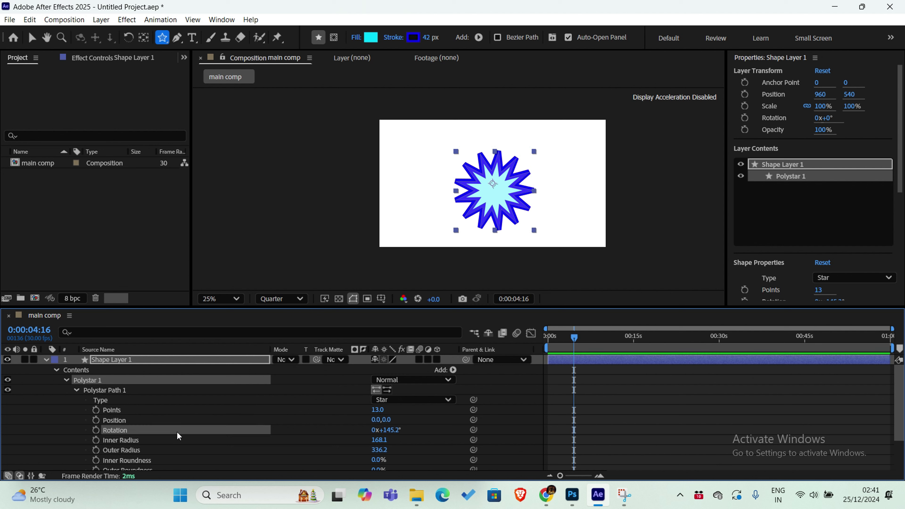
click(158, 442)
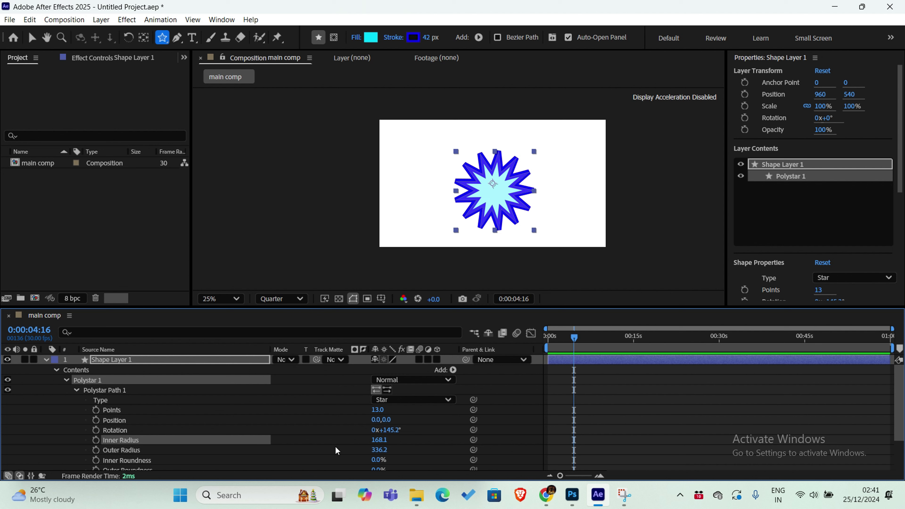
mouse_move(379, 440)
mouse_down()
mouse_move(421, 440)
mouse_move(379, 448)
mouse_up()
click(134, 452)
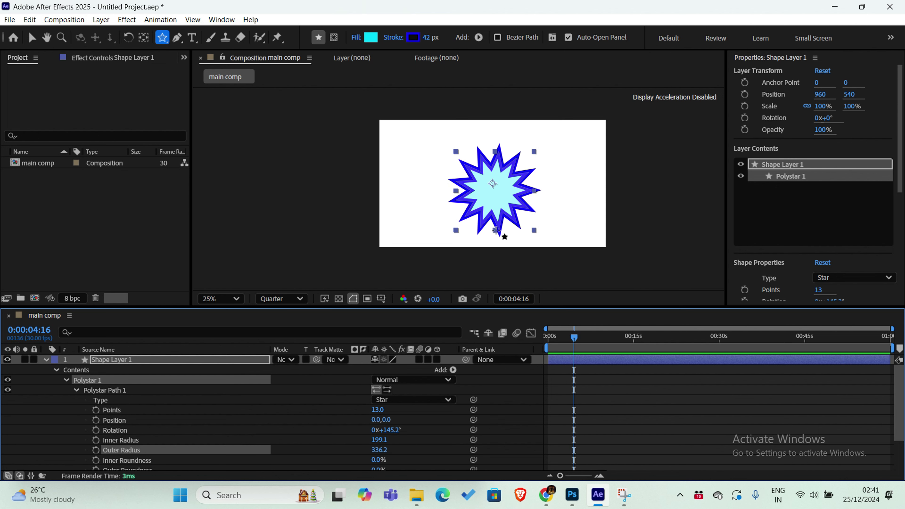
drag(379, 450, 440, 450)
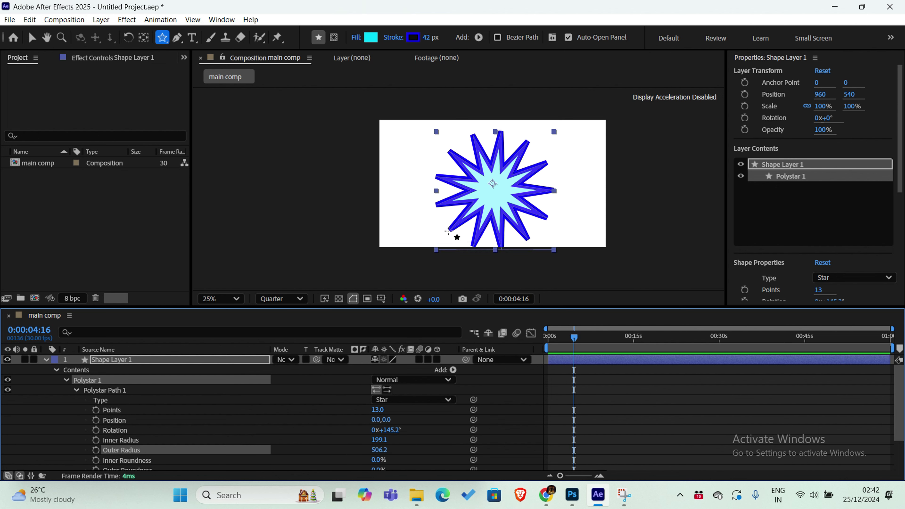
Set the star's inner roundness to 45% and its outer roundness to 81%
scroll(145, 446, down, 1)
click(133, 432)
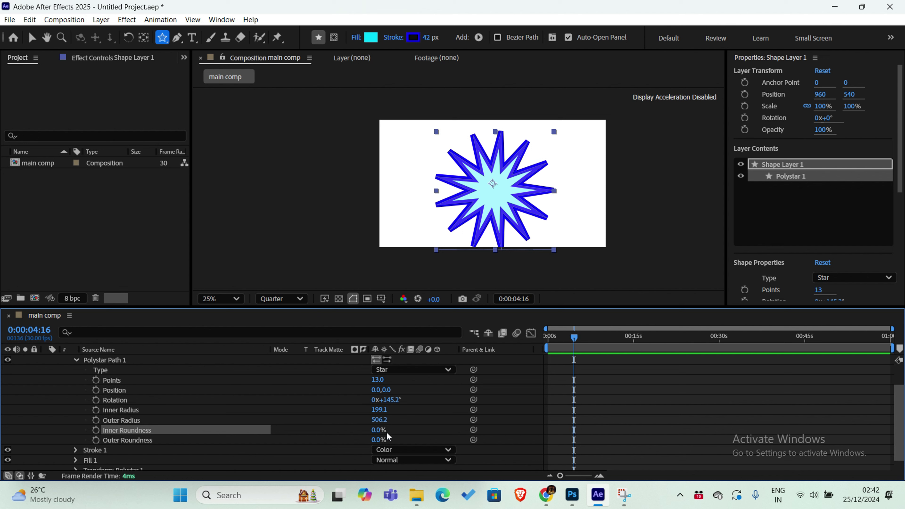
drag(379, 430, 406, 434)
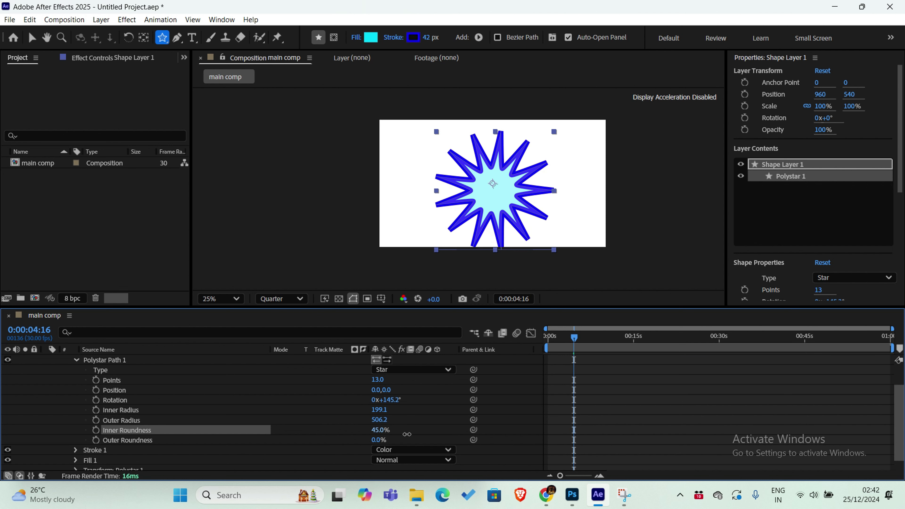
click(200, 443)
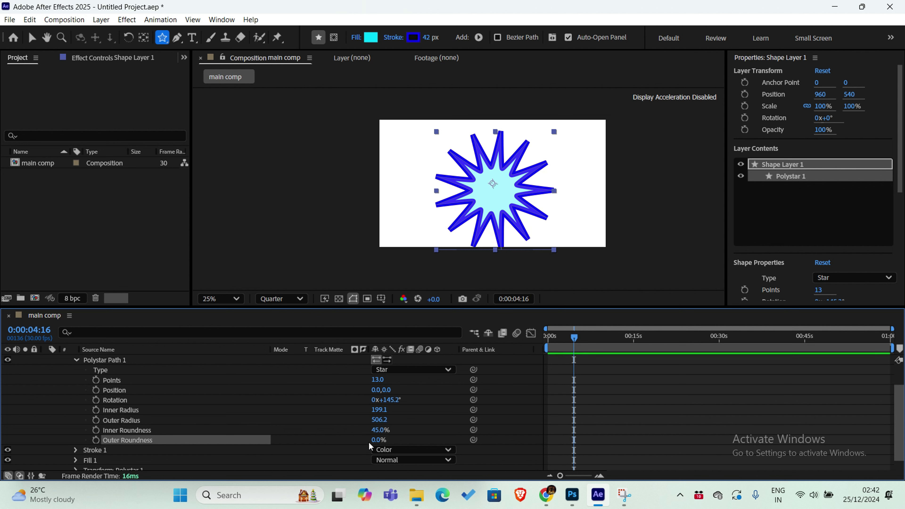
drag(378, 441, 425, 441)
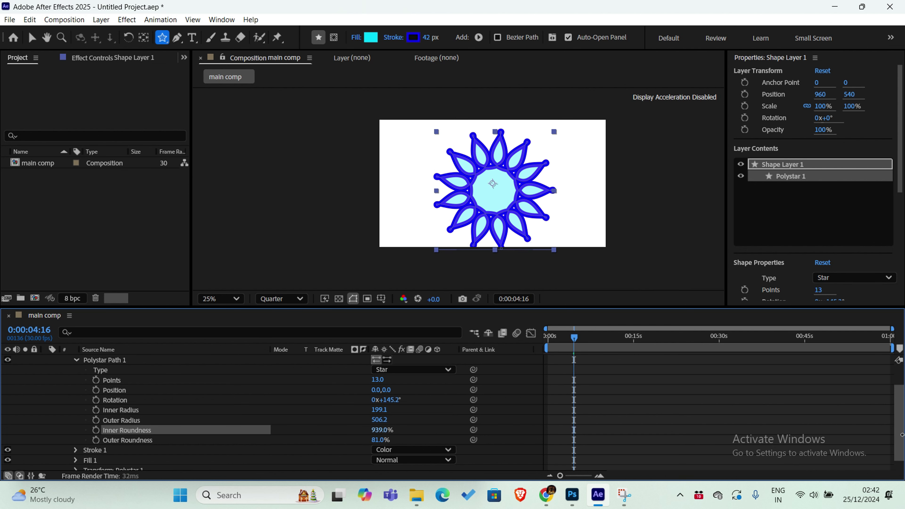